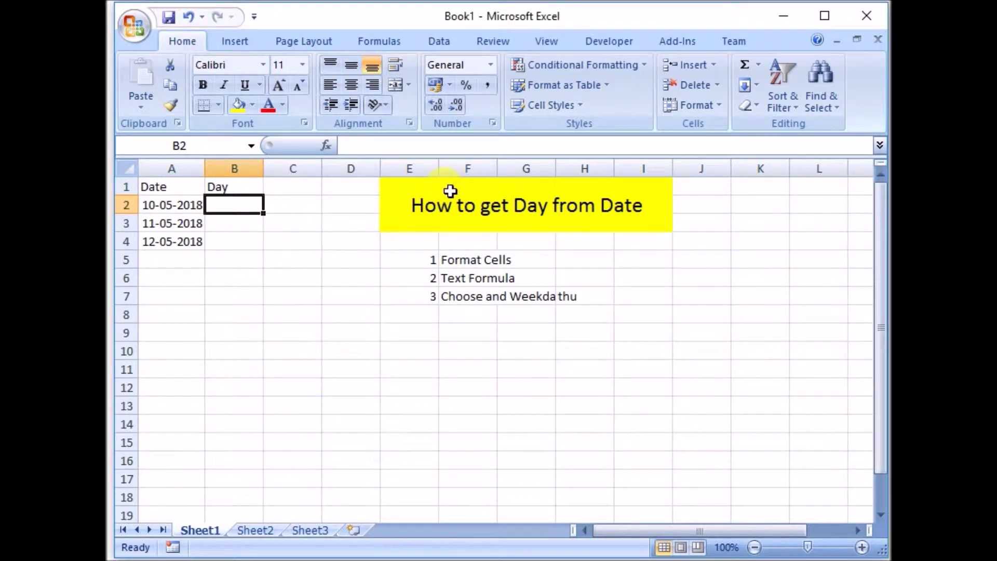
Point out the How to get Day from Date title and its three methods: Format Cells, Text Formula and weekday formula.
left_click(169, 204)
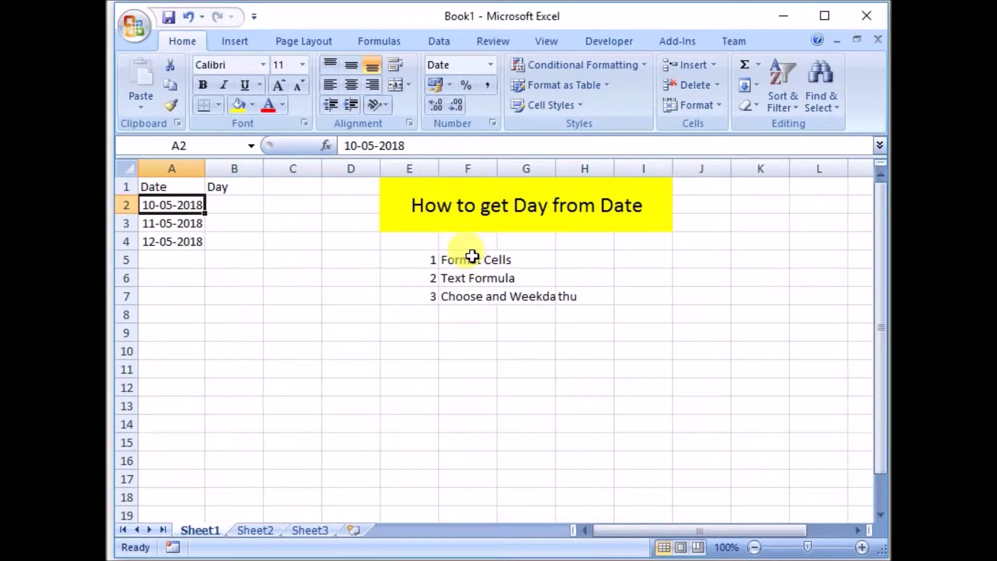
left_click(433, 200)
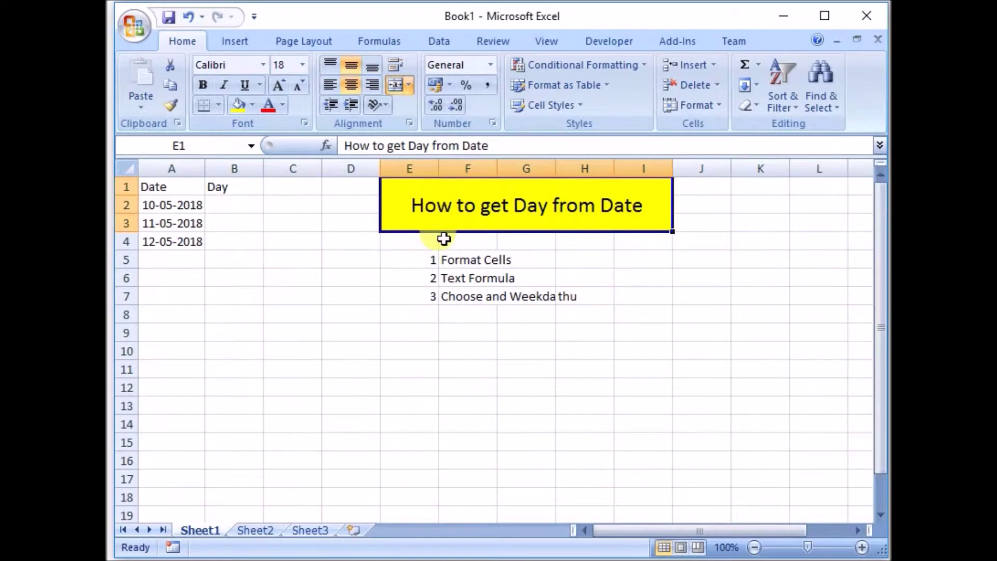
left_click_drag(416, 266, 449, 262)
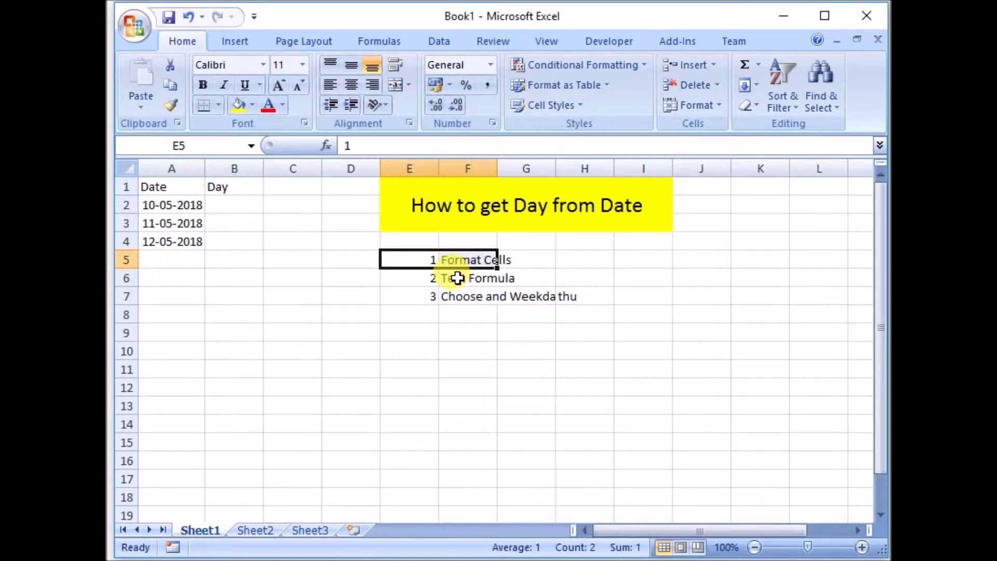
left_click(457, 278)
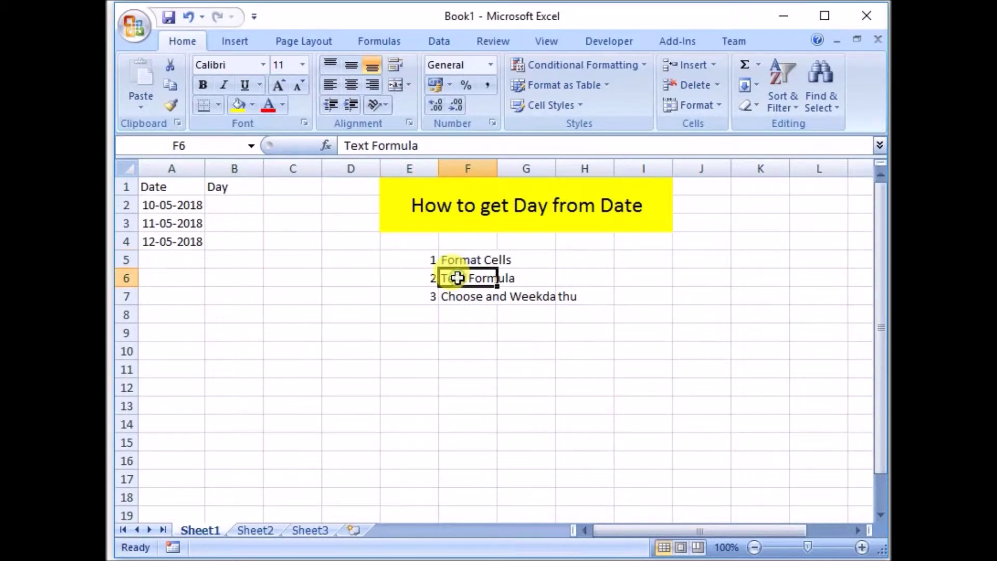
left_click(469, 301)
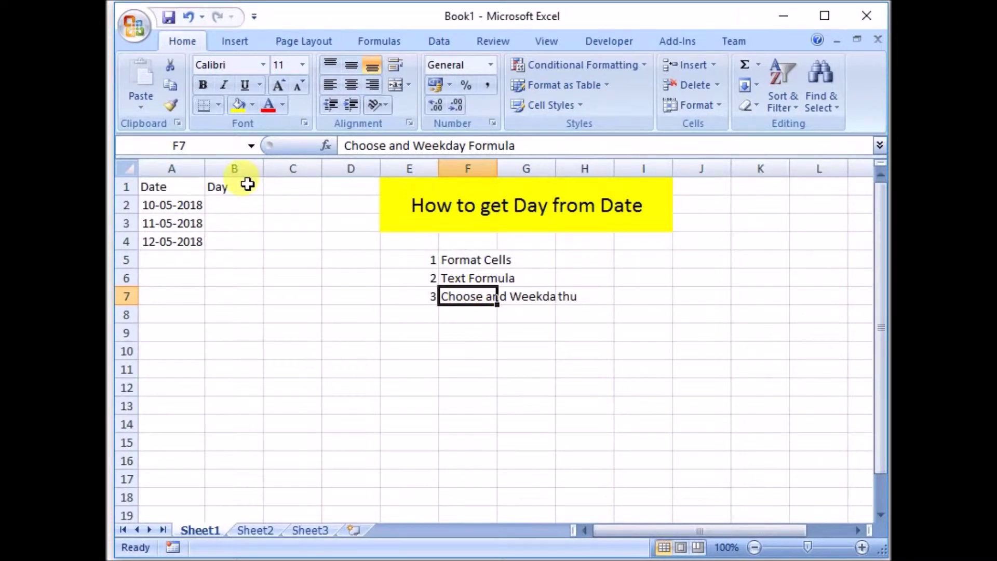
left_click(225, 205)
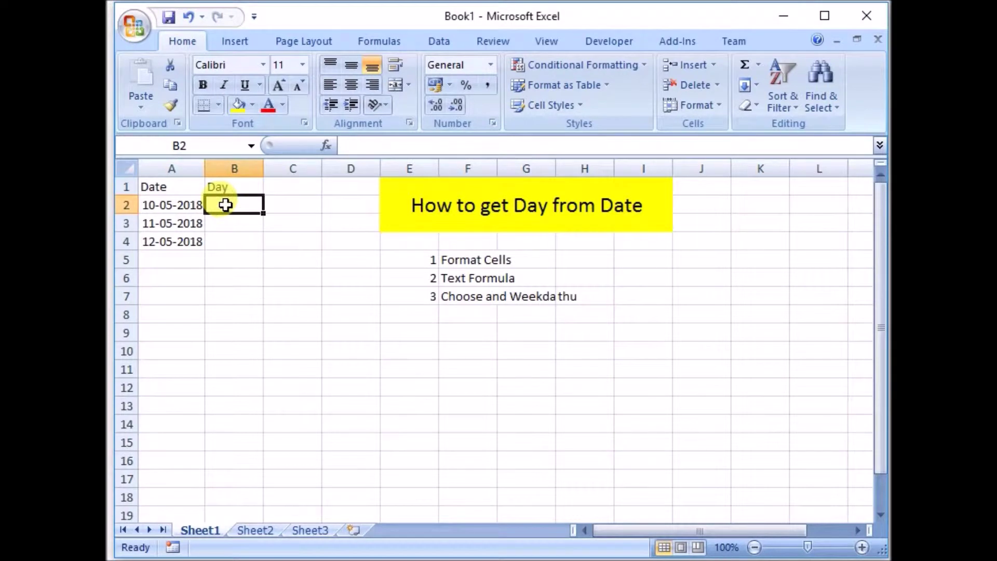
left_click(166, 206)
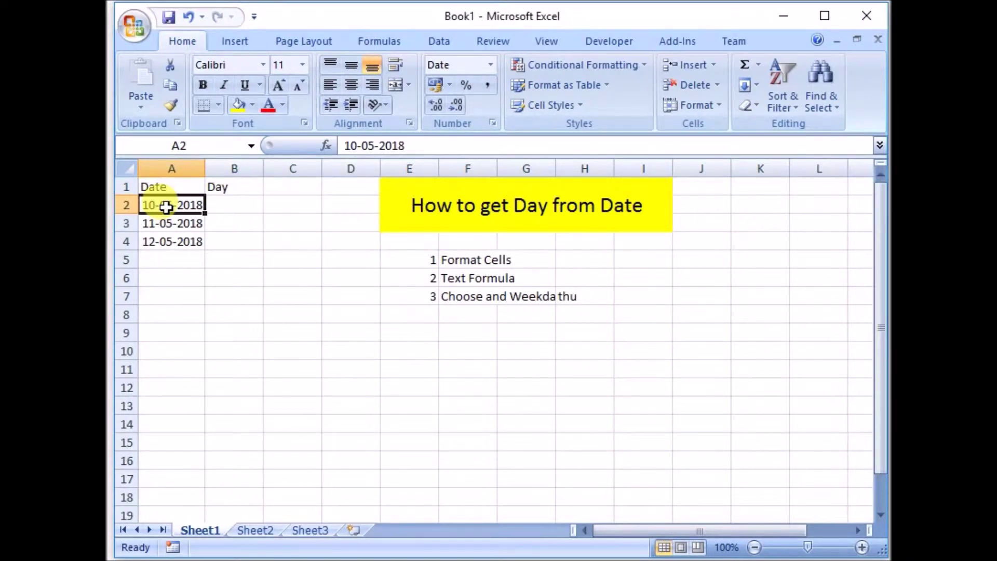
Try the Special number category on A2, which shows 43230, then undo back to 10-05-2018.
right_click(166, 207)
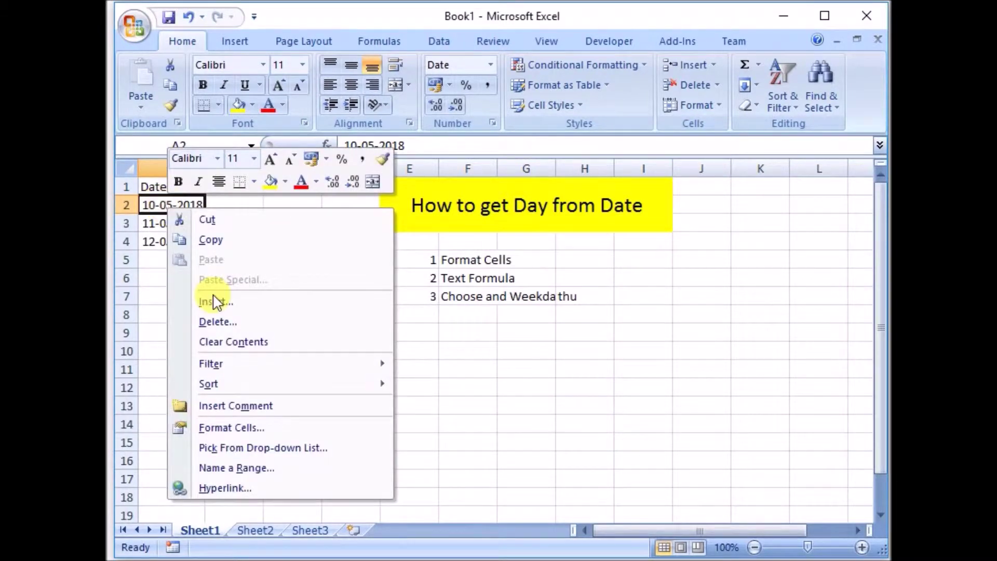
left_click(239, 425)
left_click_drag(244, 185, 431, 106)
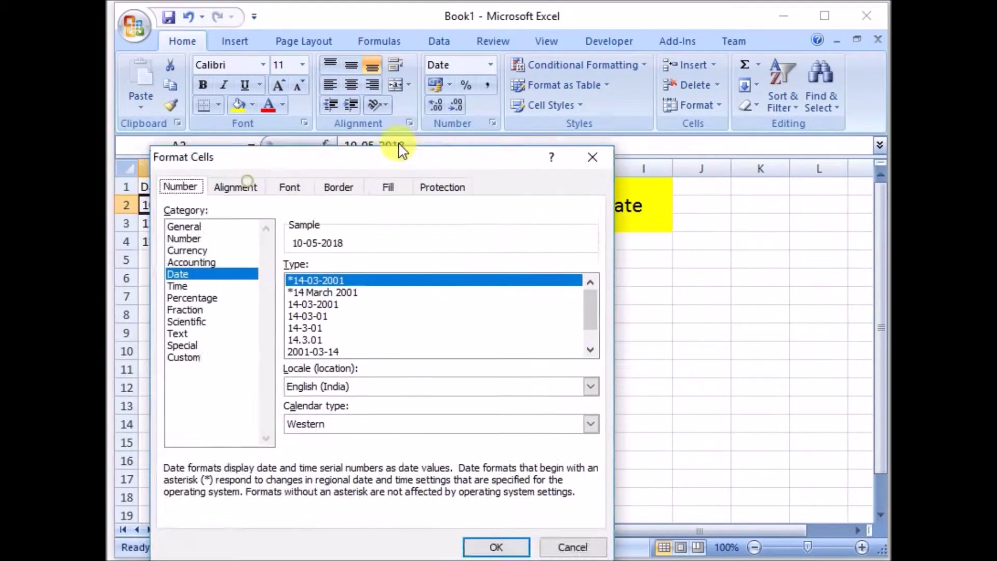
left_click(240, 293)
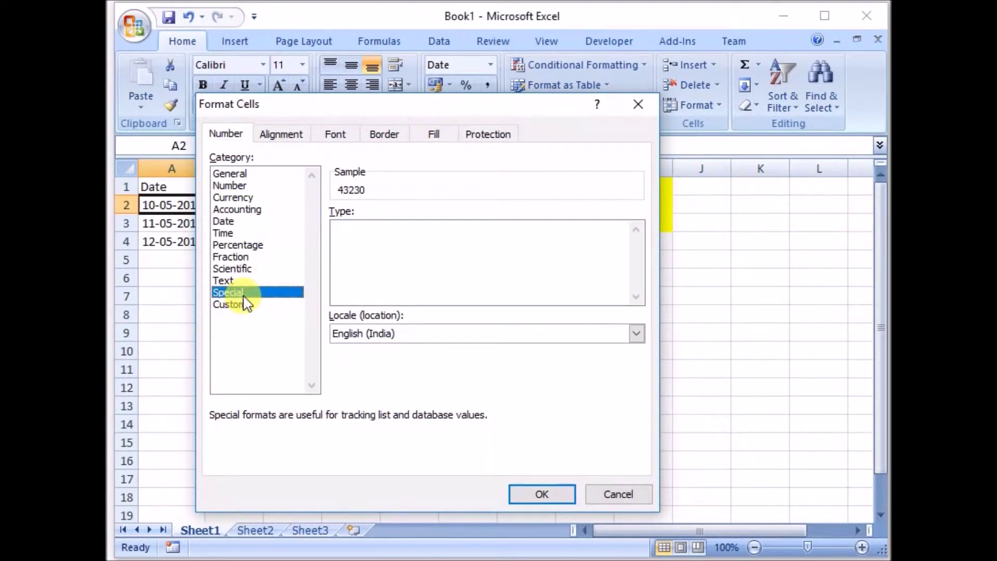
key("Return")
right_click(180, 204)
key("Escape")
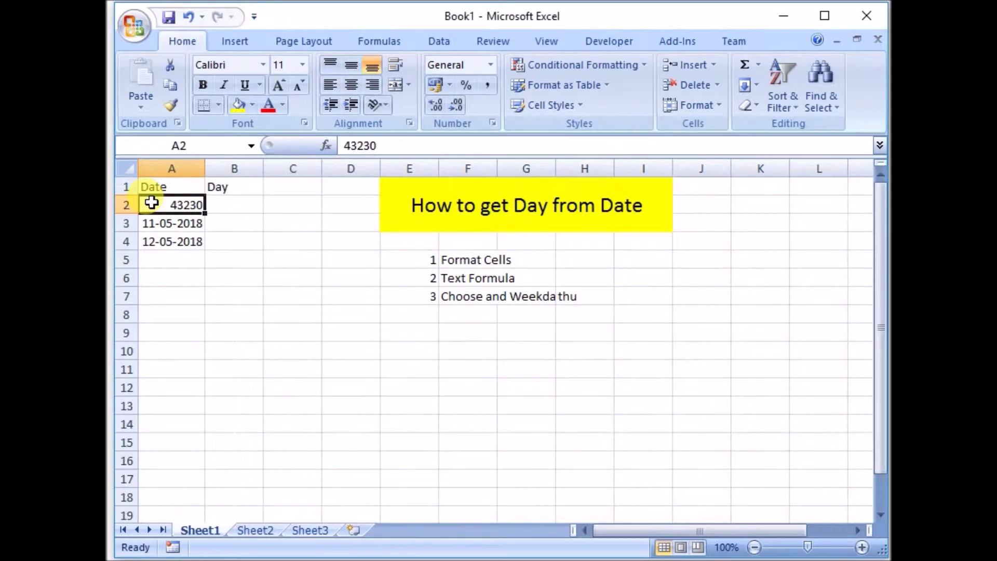
key("ctrl+z")
Replace A2's custom format dd-mm-yyyy with dddd so it shows Thursday.
right_click(152, 202)
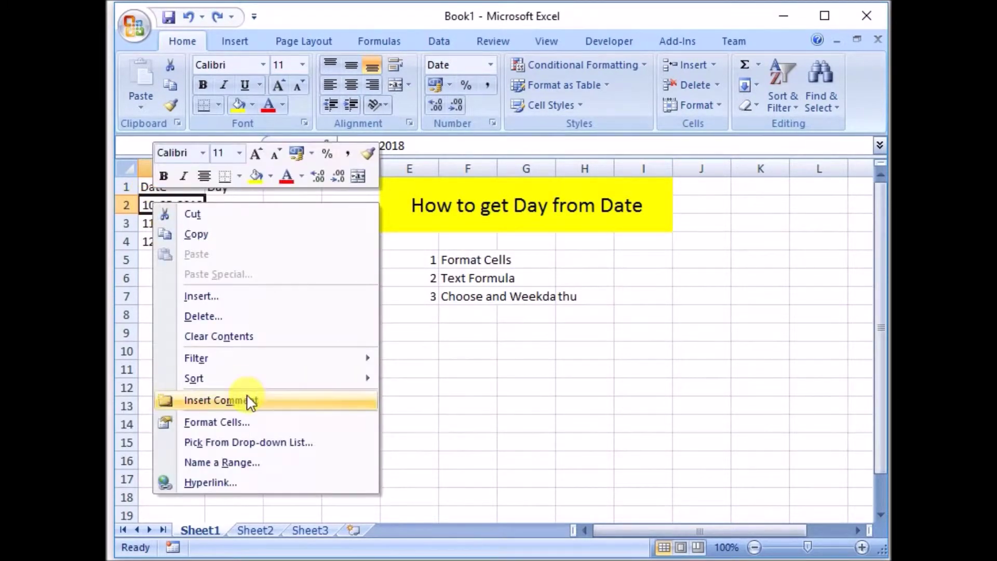
left_click(216, 423)
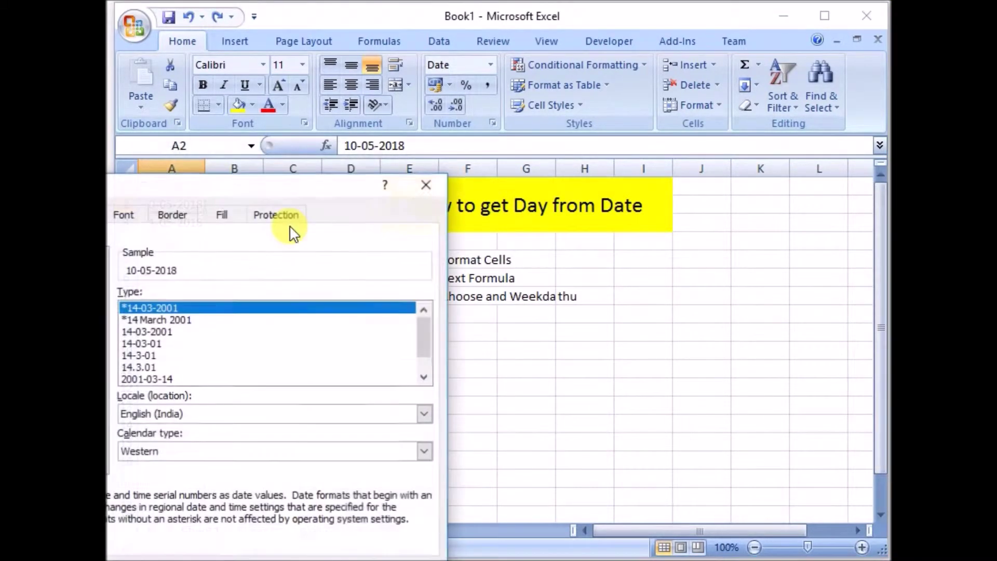
mouse_move(308, 182)
left_mouse_down()
mouse_move(369, 156)
mouse_move(491, 75)
left_mouse_up()
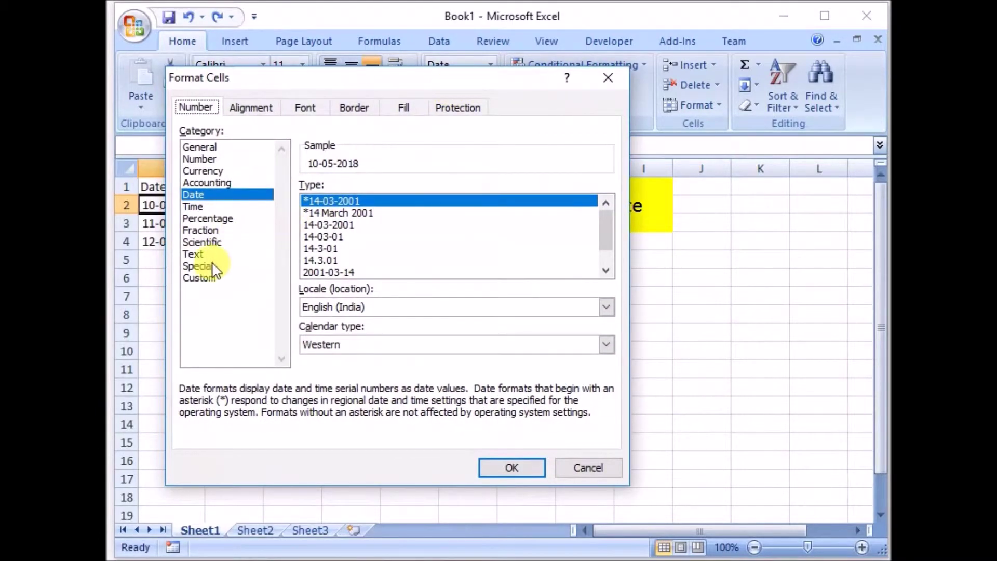
left_click(200, 278)
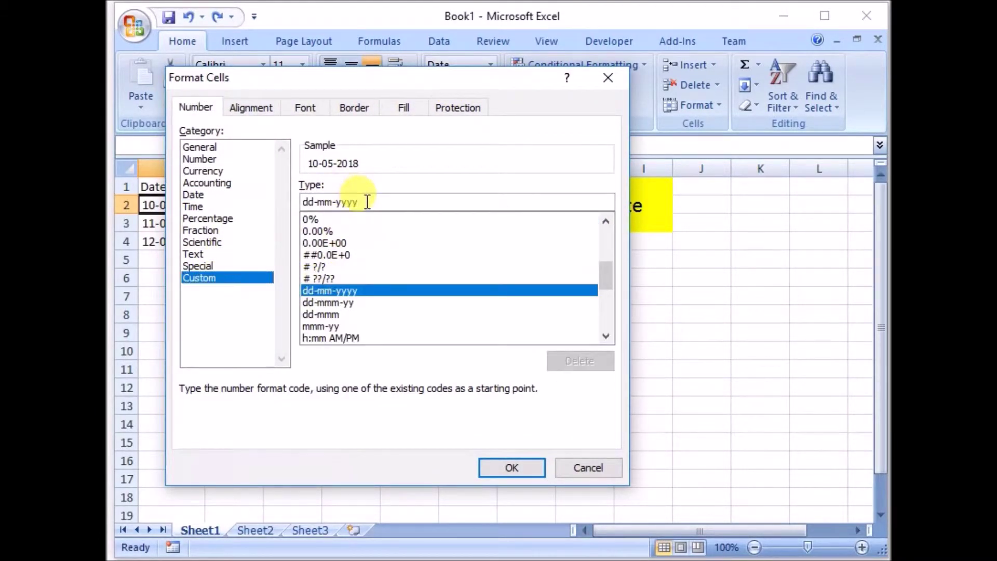
left_click_drag(358, 202, 269, 210)
type("dddd")
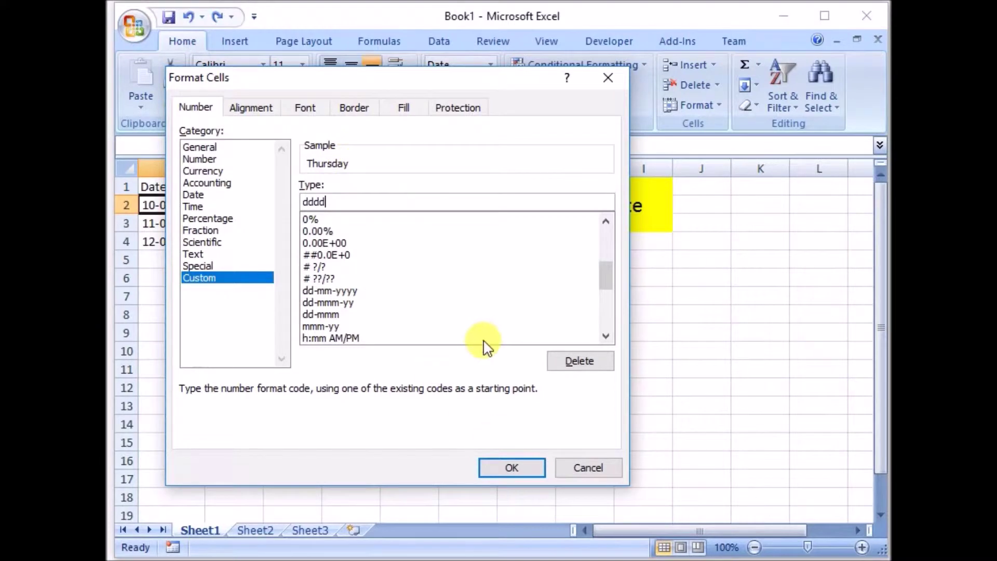
left_click(510, 460)
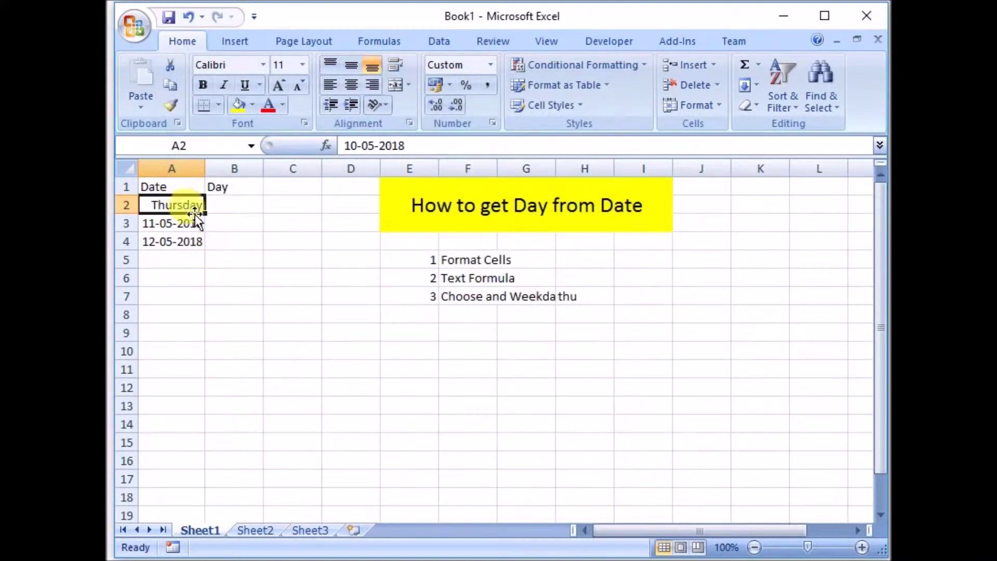
Copy A2's weekday format onto A3 and A4 with Format Painter, showing Friday and Saturday.
left_click(170, 106)
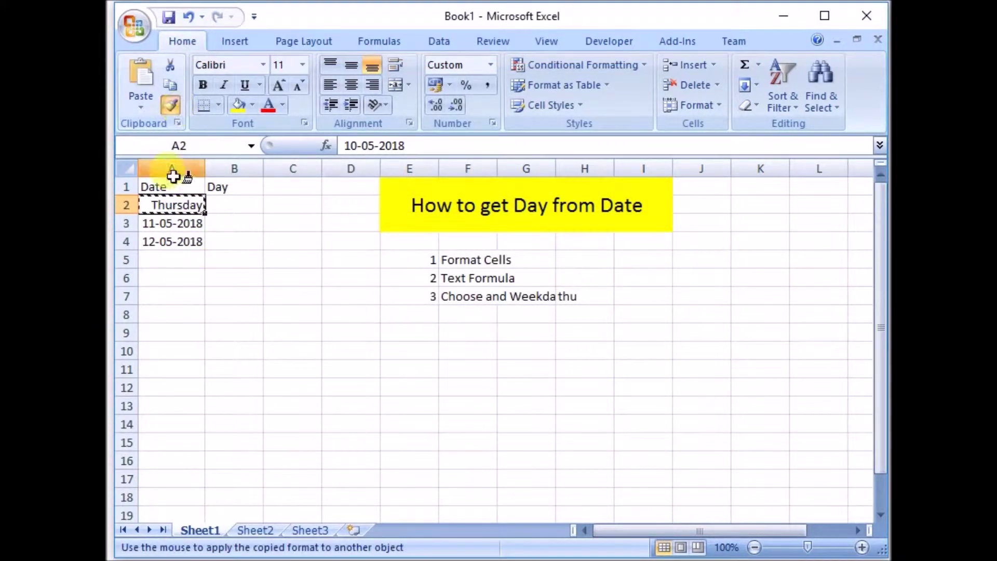
left_click_drag(173, 206, 172, 238)
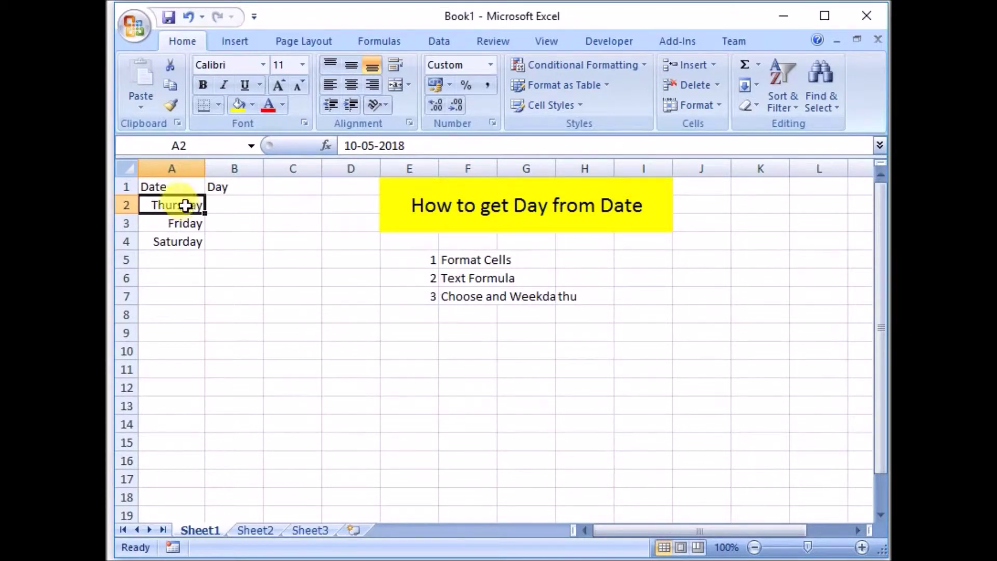
left_click_drag(188, 206, 184, 239)
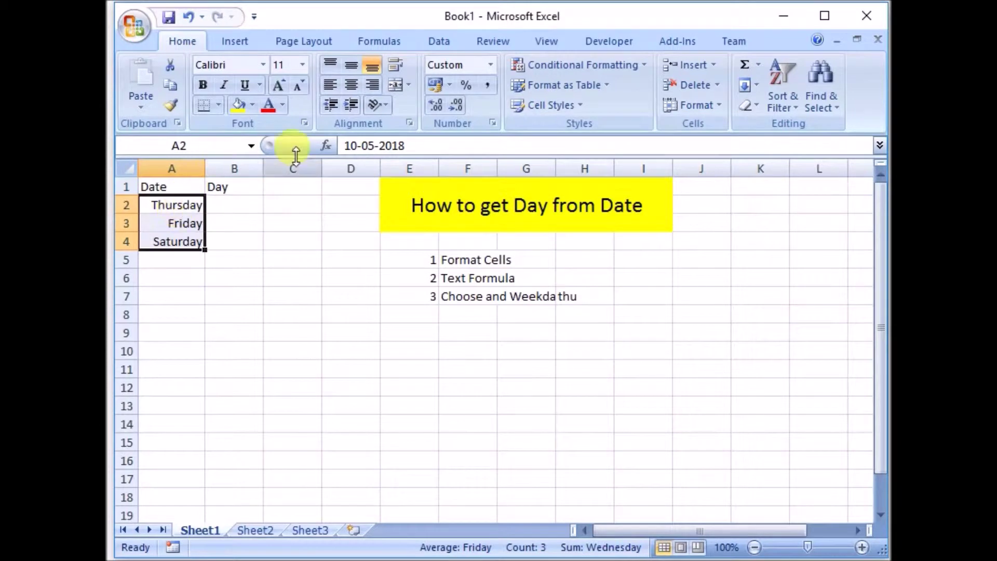
Confirm the weekday cells still store their actual dates, then select empty B2.
left_click_drag(344, 146, 418, 146)
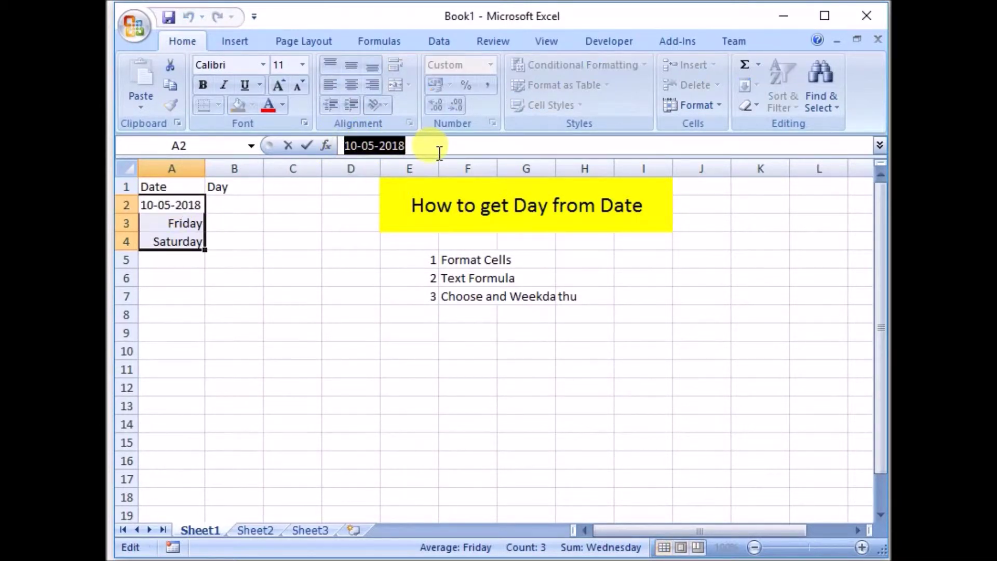
key("Escape")
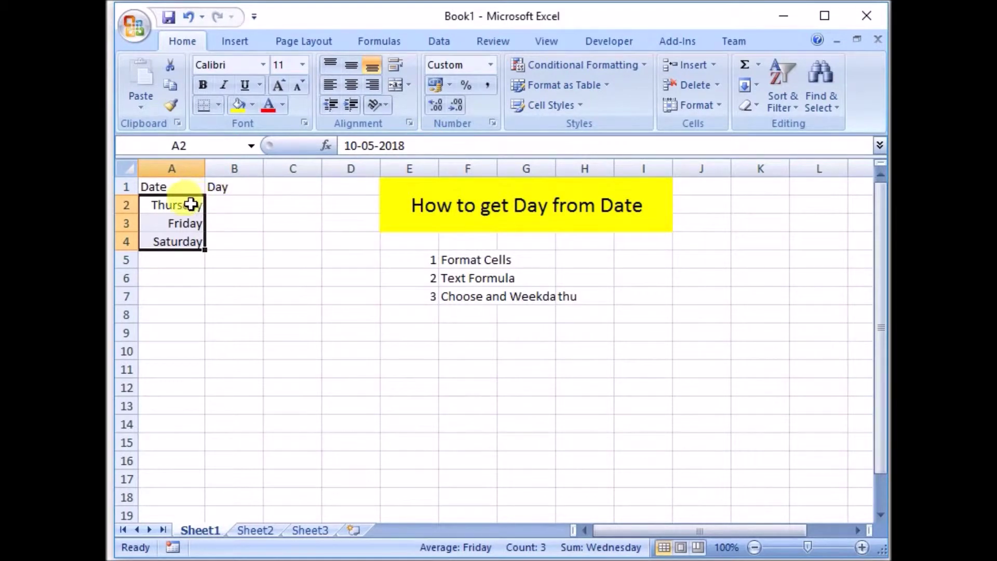
left_click_drag(189, 204, 188, 240)
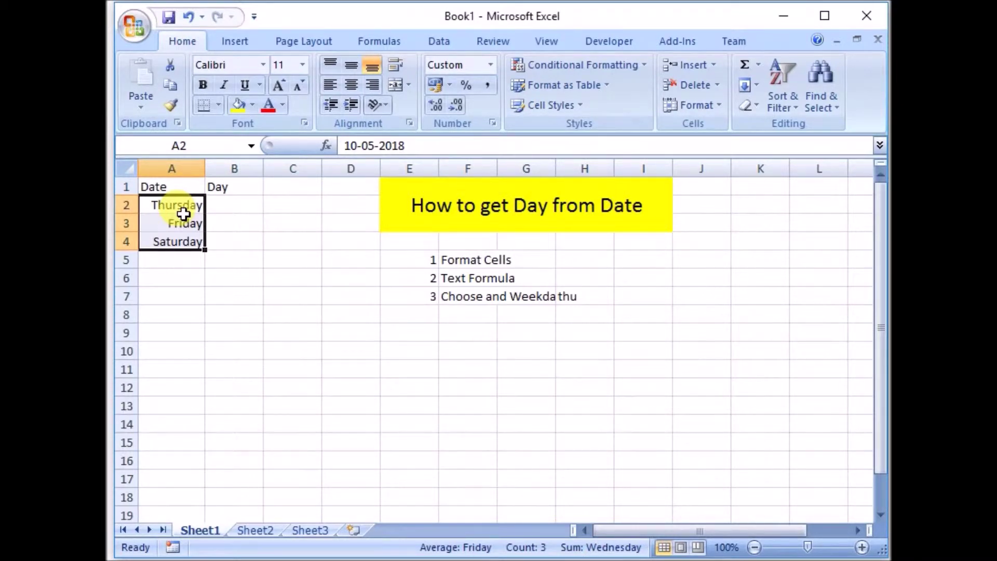
left_click(223, 204)
left_click(169, 210)
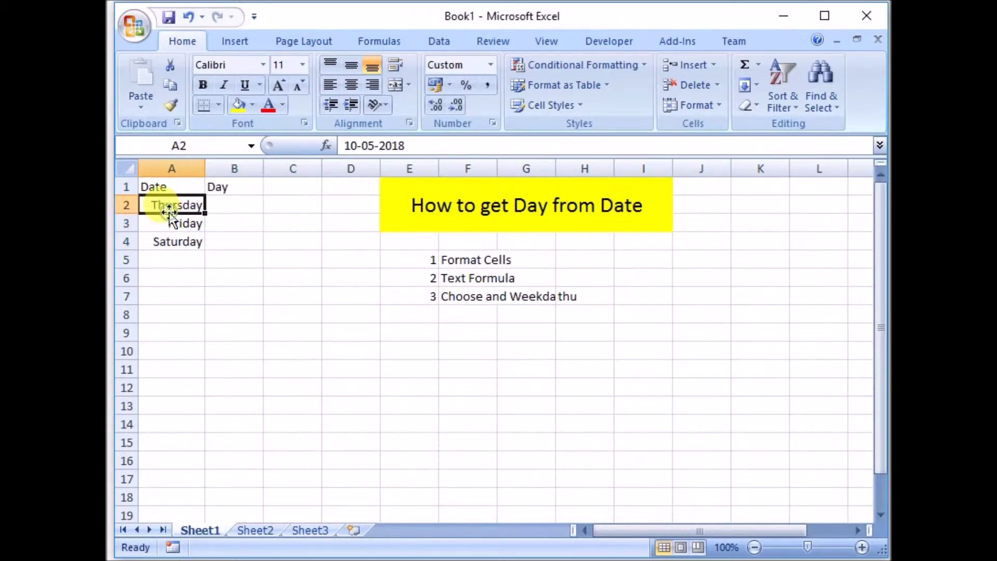
left_click(245, 199)
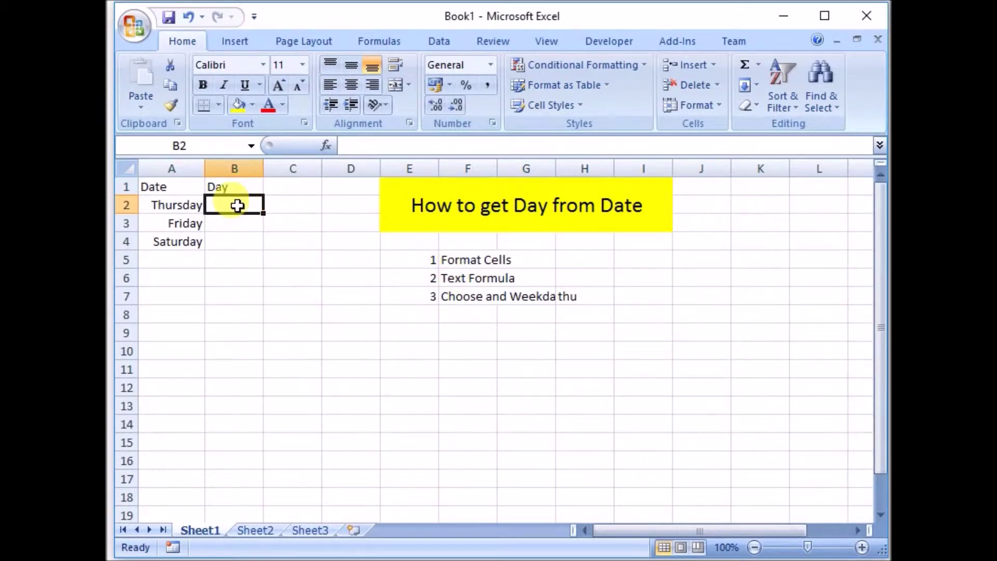
Enter =TEXT(A2,"dddd") in B2 and fill it down through B4 to get Thursday, Friday, Saturday.
type("=")
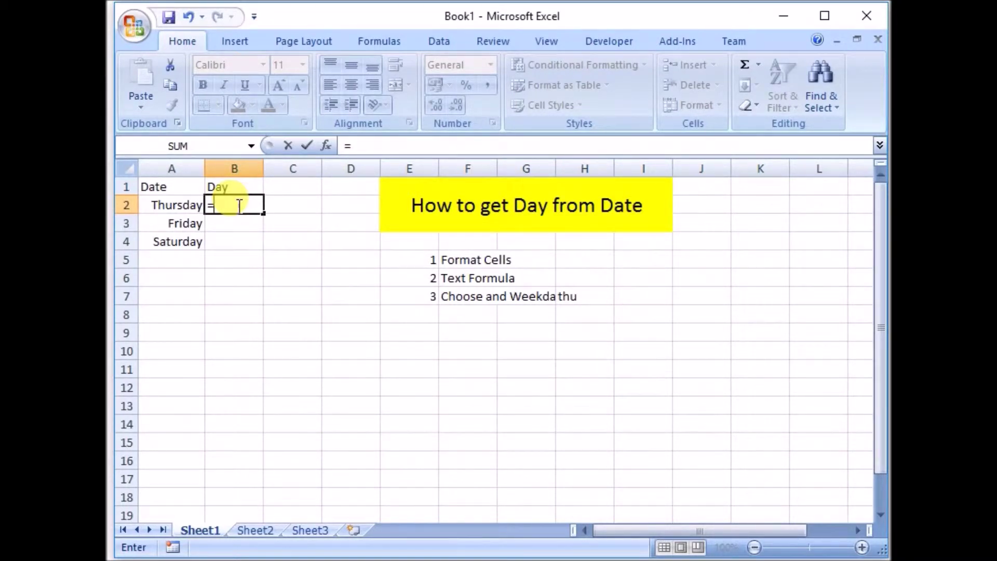
type("tex")
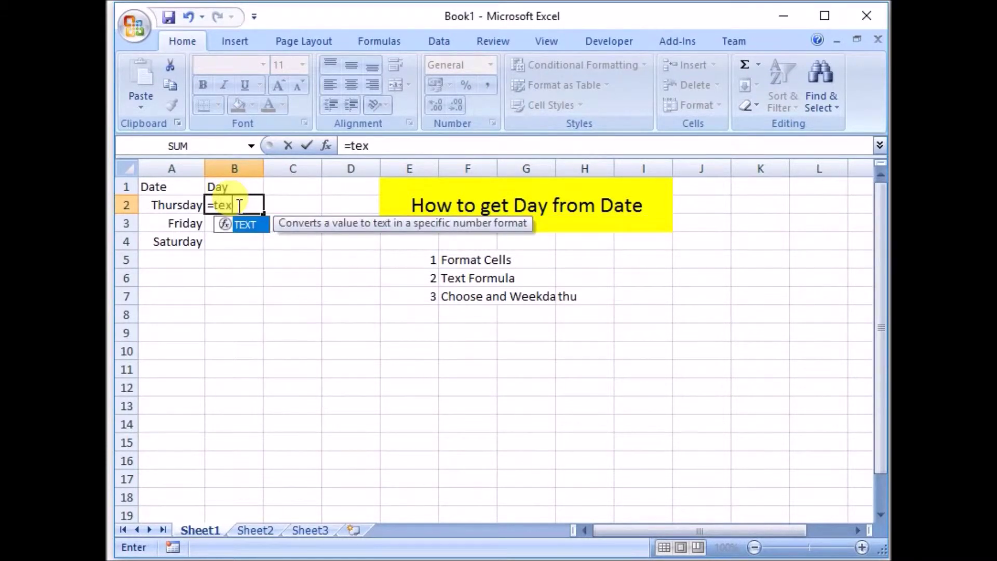
key("Tab")
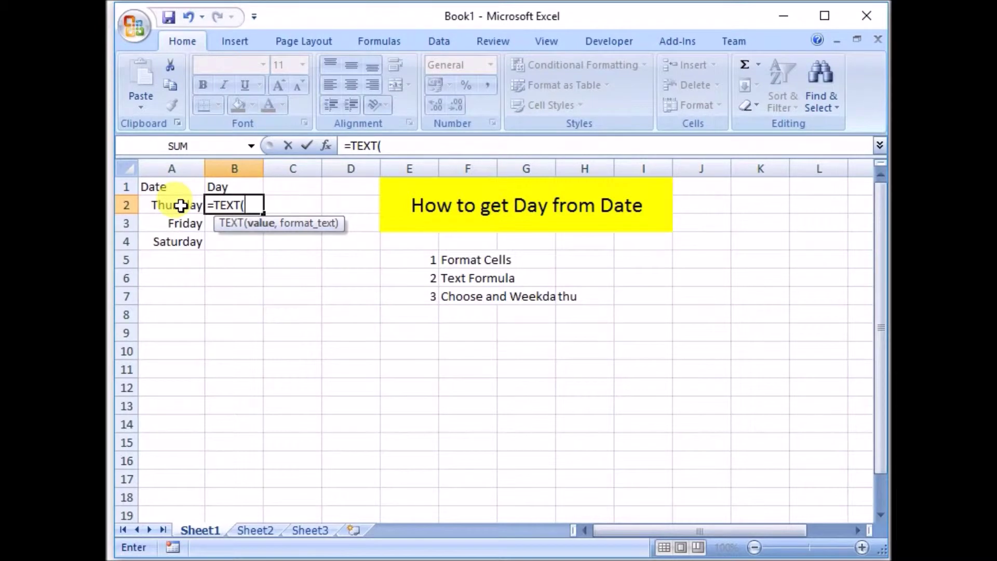
left_click(180, 205)
type(",")
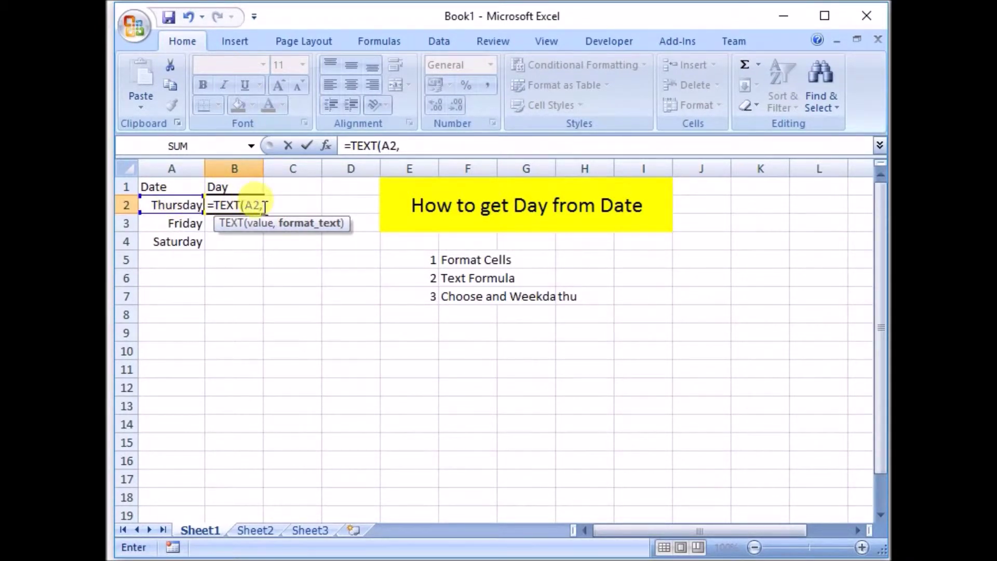
type("\"")
type("dddd\")")
key("Return")
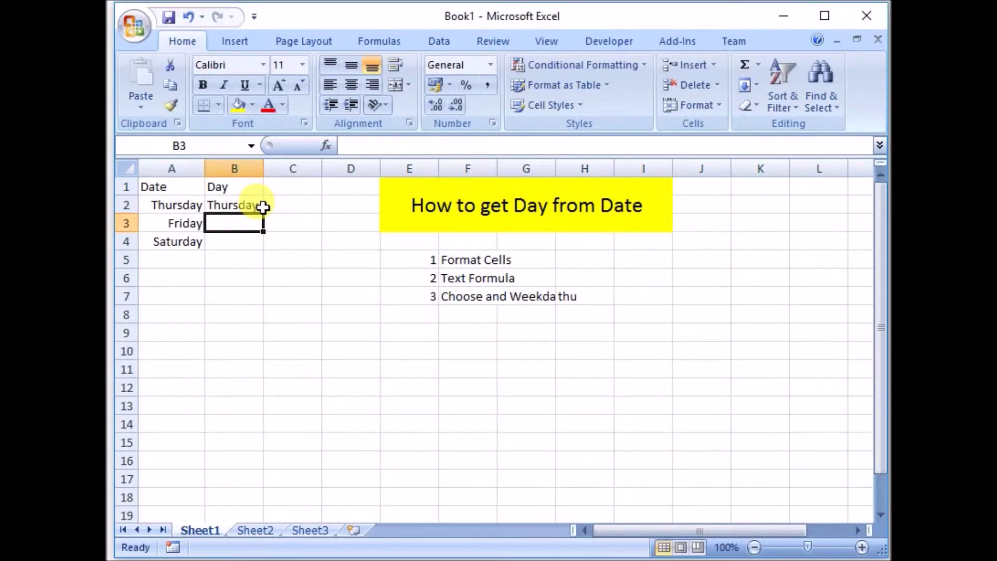
left_click_drag(245, 203, 254, 245)
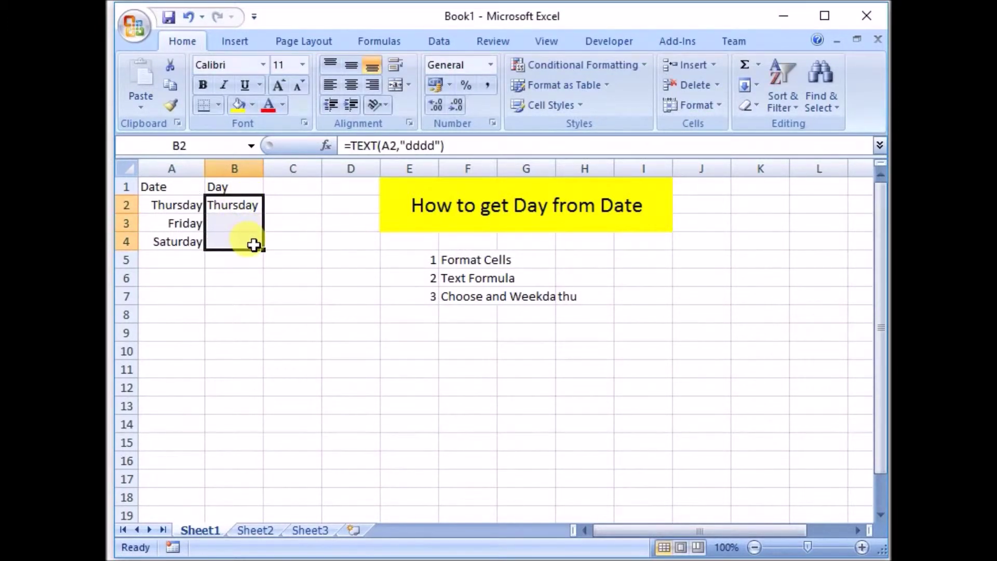
key("ctrl+d")
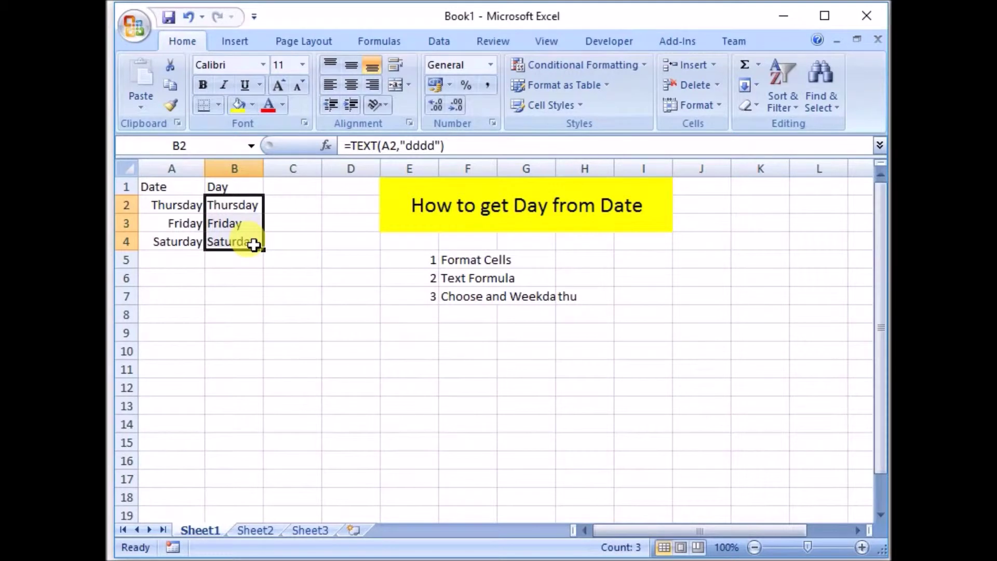
left_click(173, 274)
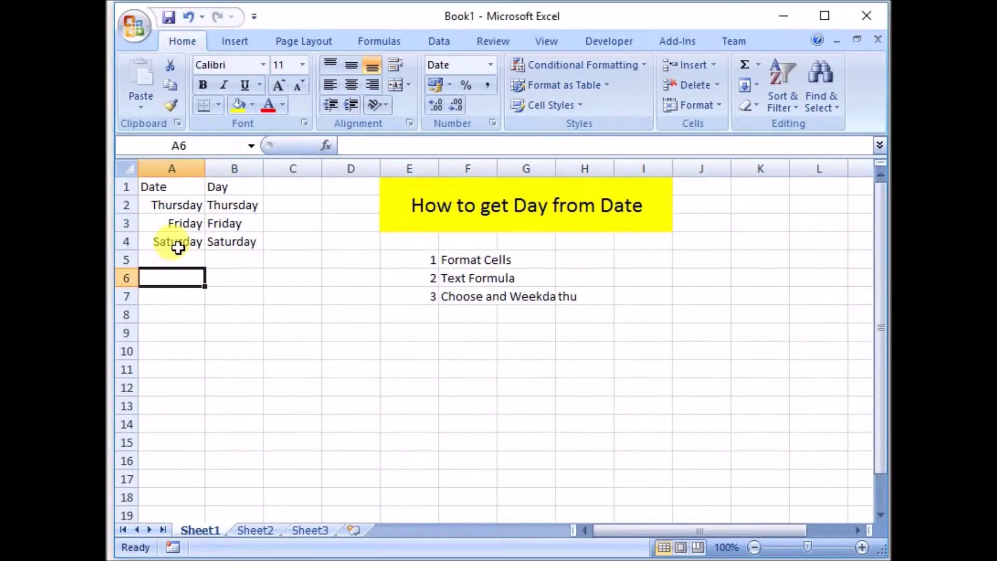
Copy the date 10-05-2018 from A2 into A6.
left_click(178, 244)
left_click(216, 245)
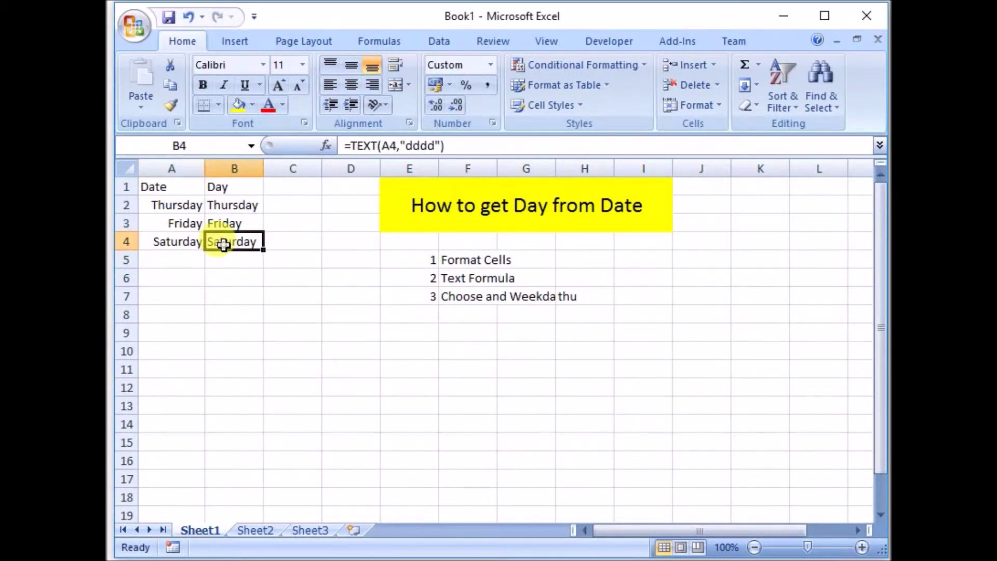
left_click(166, 276)
left_click(188, 203)
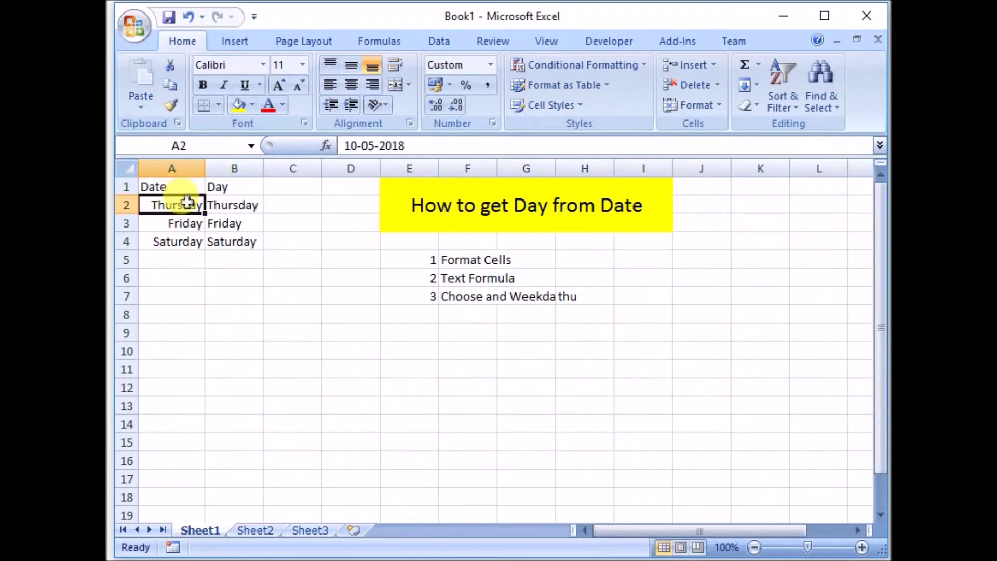
left_click_drag(411, 145, 332, 151)
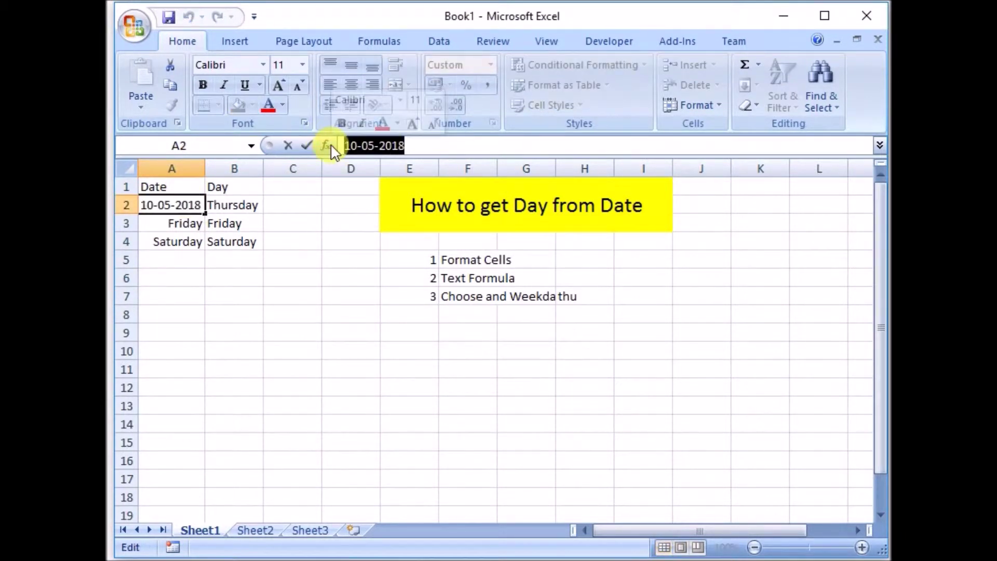
left_click(178, 271)
key("ctrl+v")
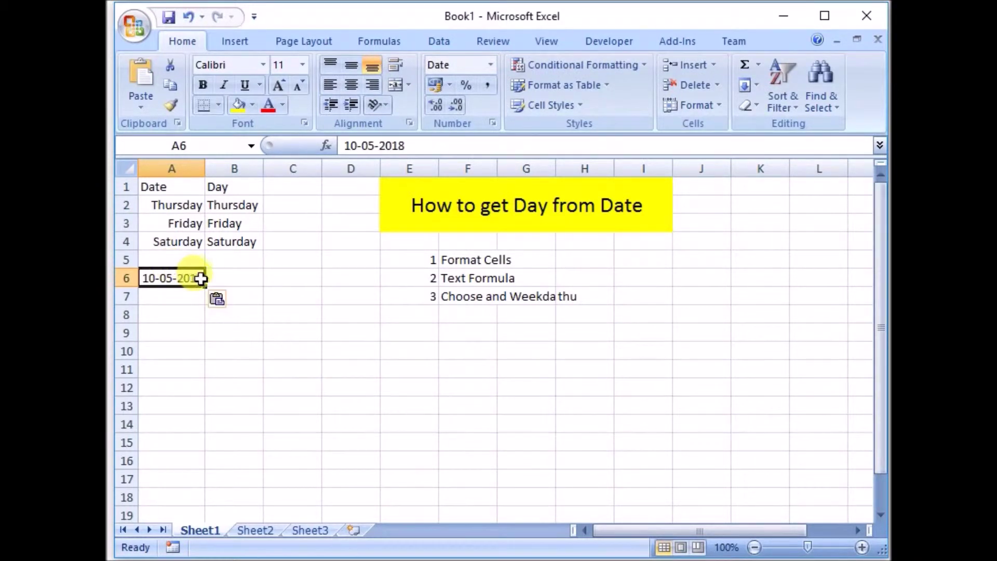
Fill B4's day-name formula down through B6.
left_click(222, 242)
double_click(222, 243)
left_click_drag(222, 242, 223, 267)
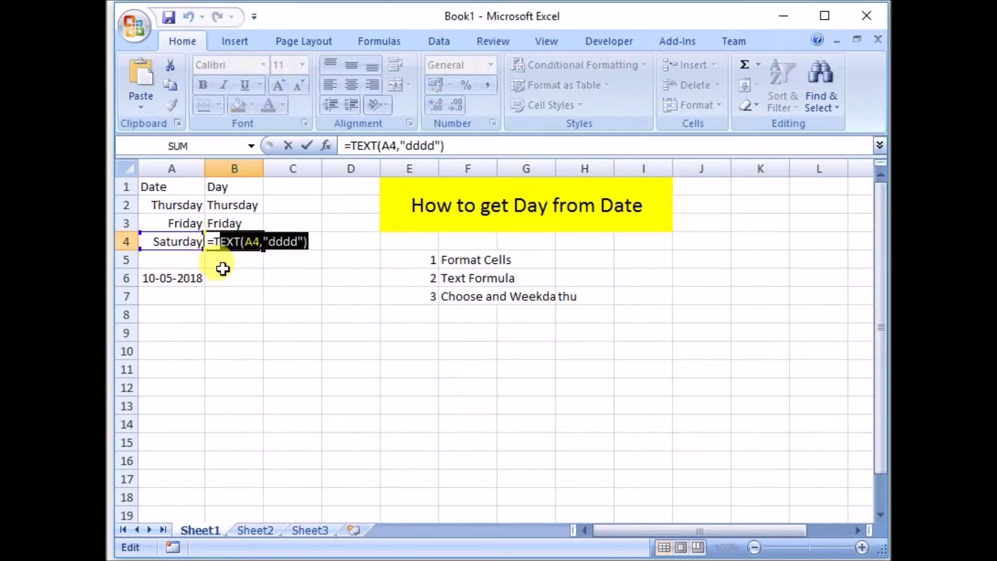
key("Escape")
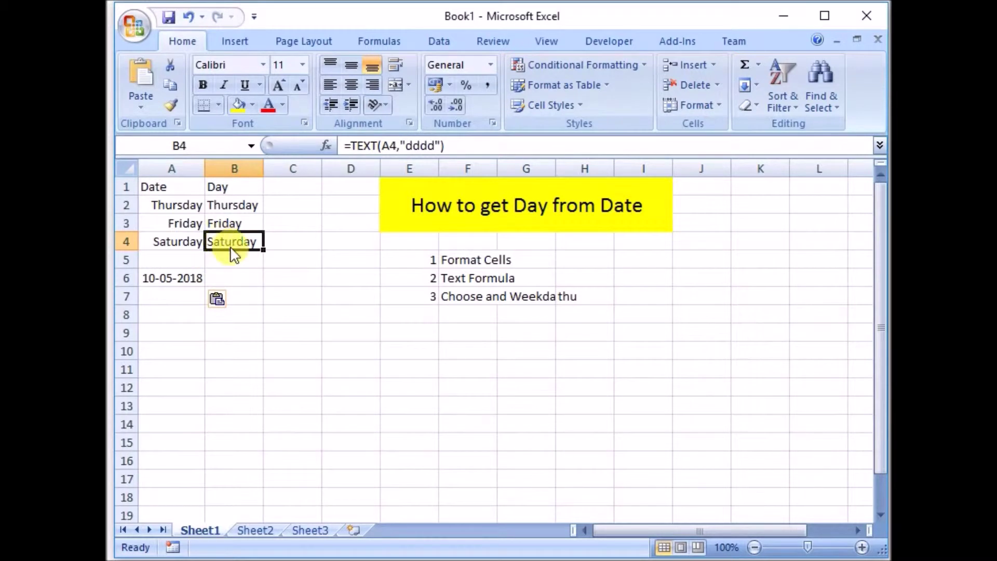
double_click(230, 247)
left_click_drag(230, 247, 229, 259)
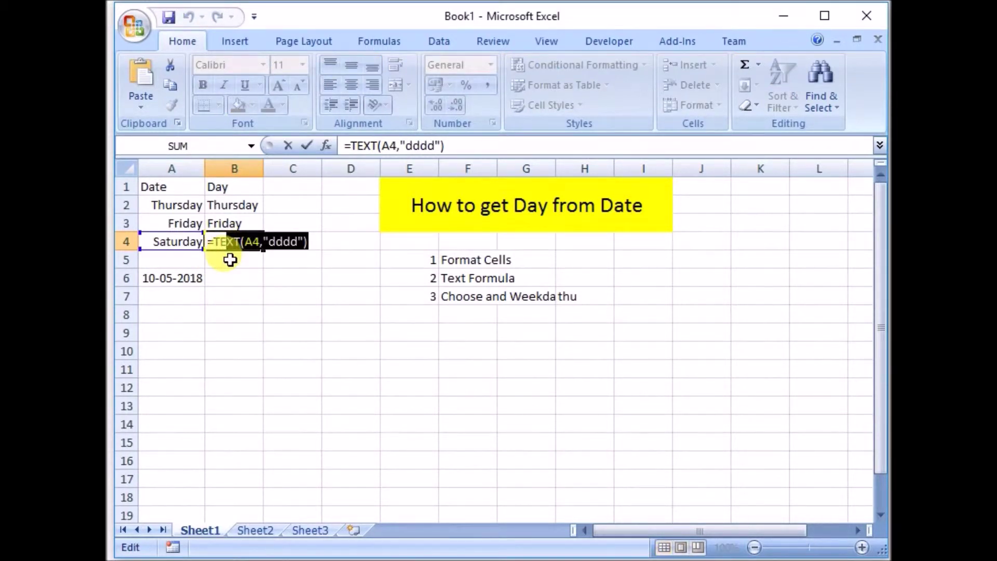
key("Escape")
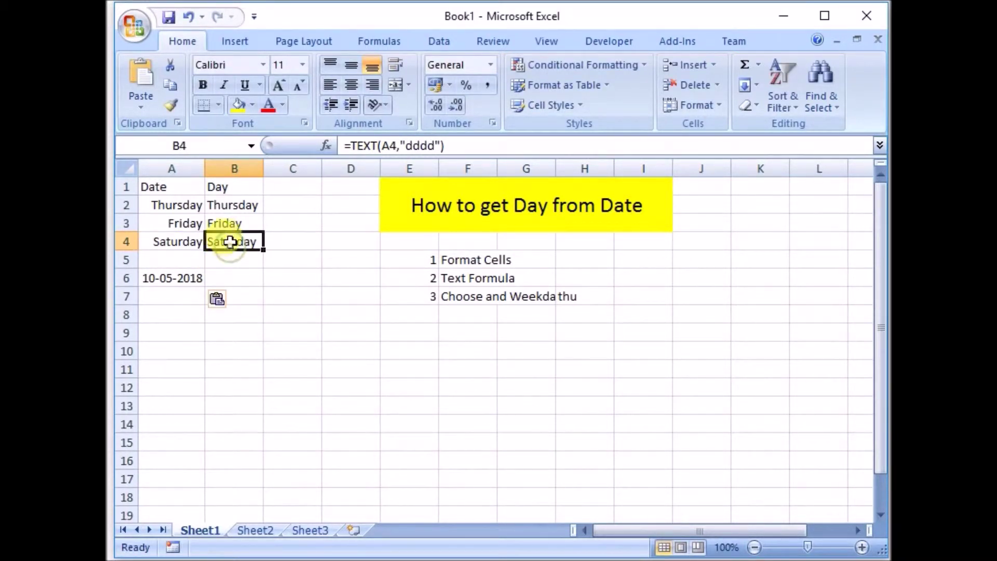
left_click_drag(229, 247, 231, 281)
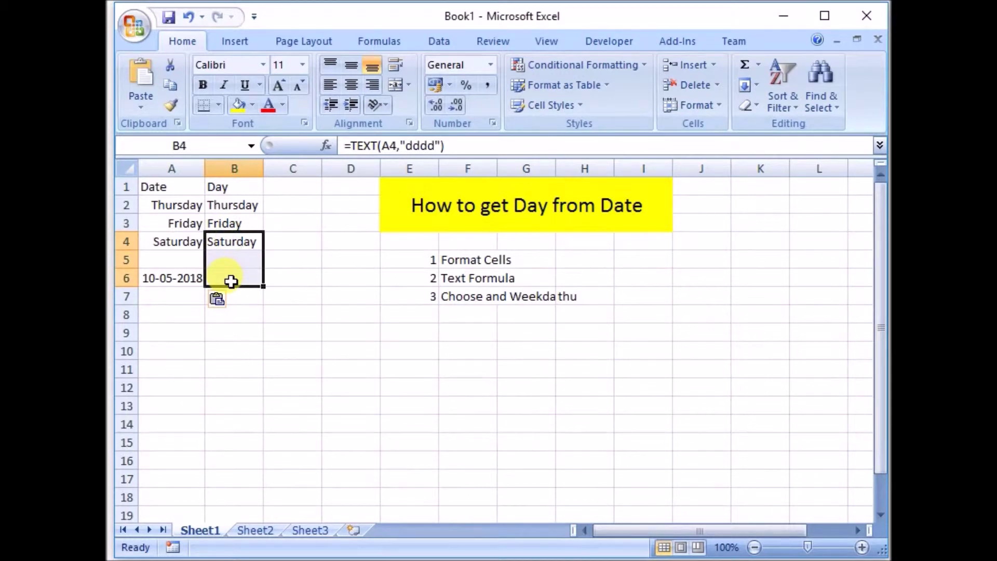
key("ctrl+d")
Clear the stray Saturday from B5 and check that B6 returns Thursday.
left_click(231, 281)
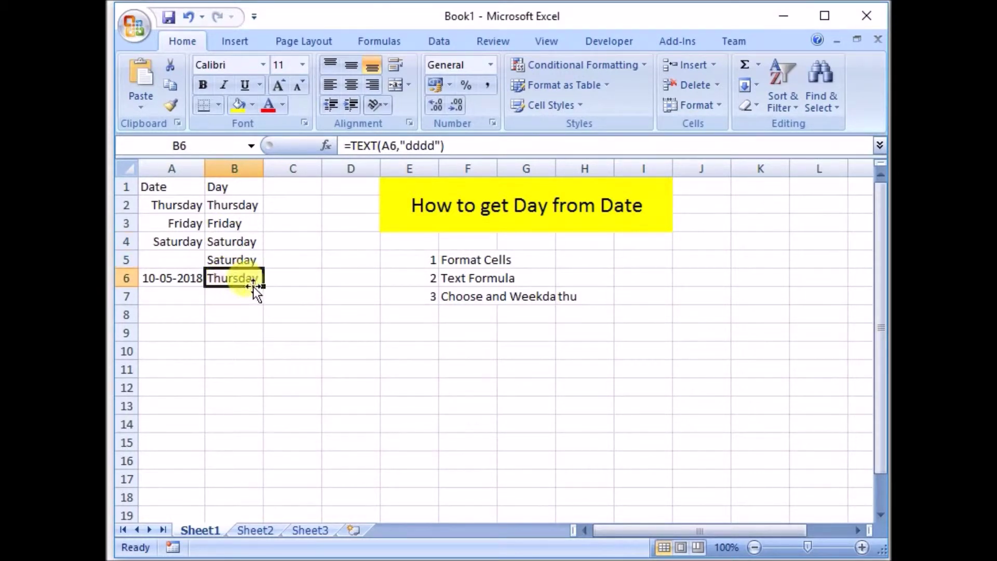
left_click(228, 258)
key("Delete")
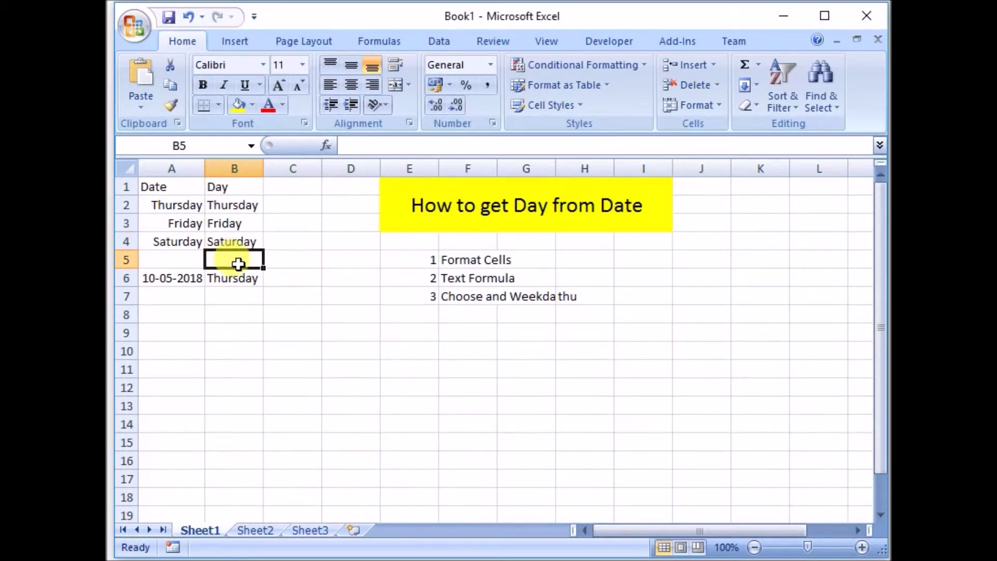
left_click(246, 278)
left_click(223, 208)
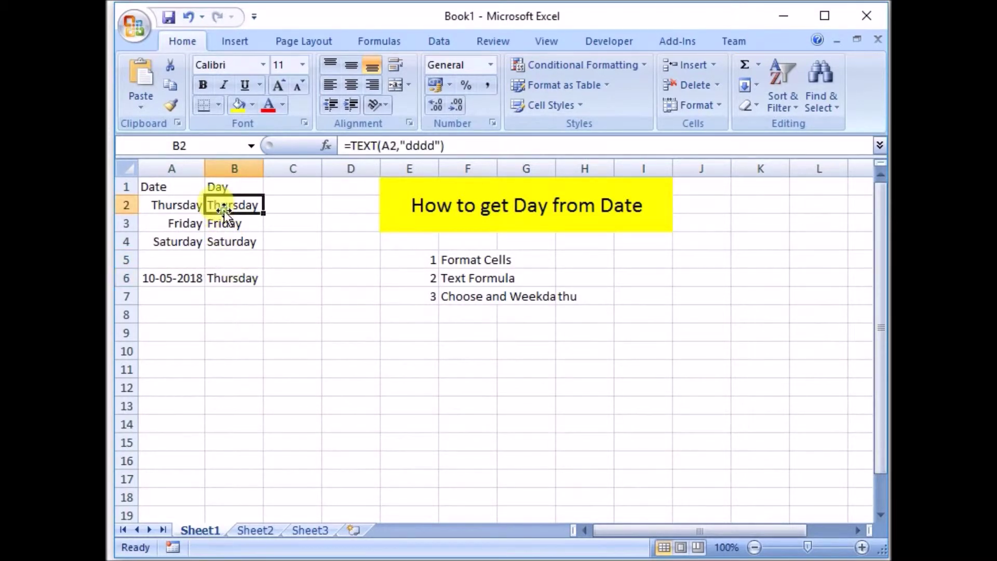
left_click(227, 278)
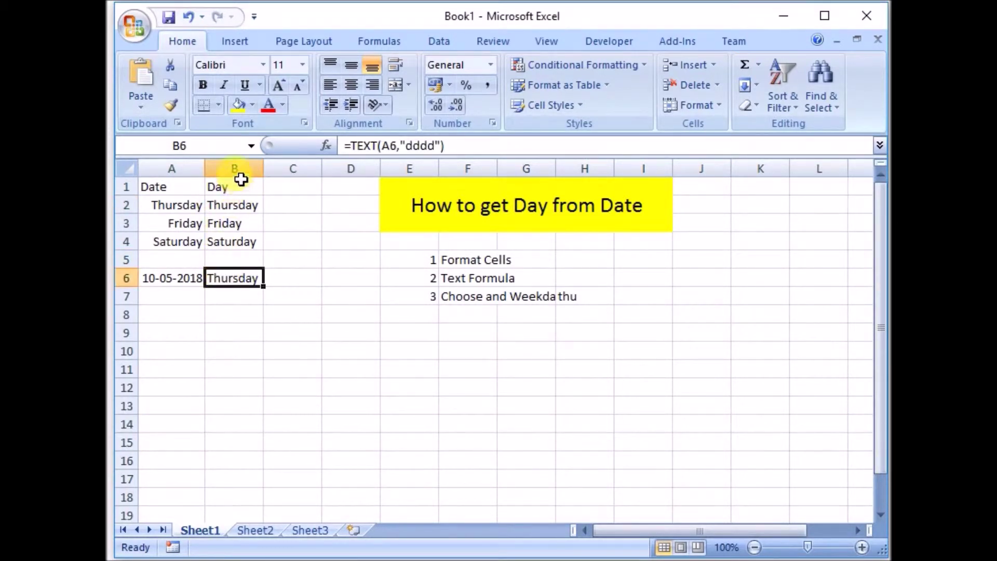
Copy B2:B6 and paste them back over themselves as values only.
left_click_drag(240, 204, 242, 277)
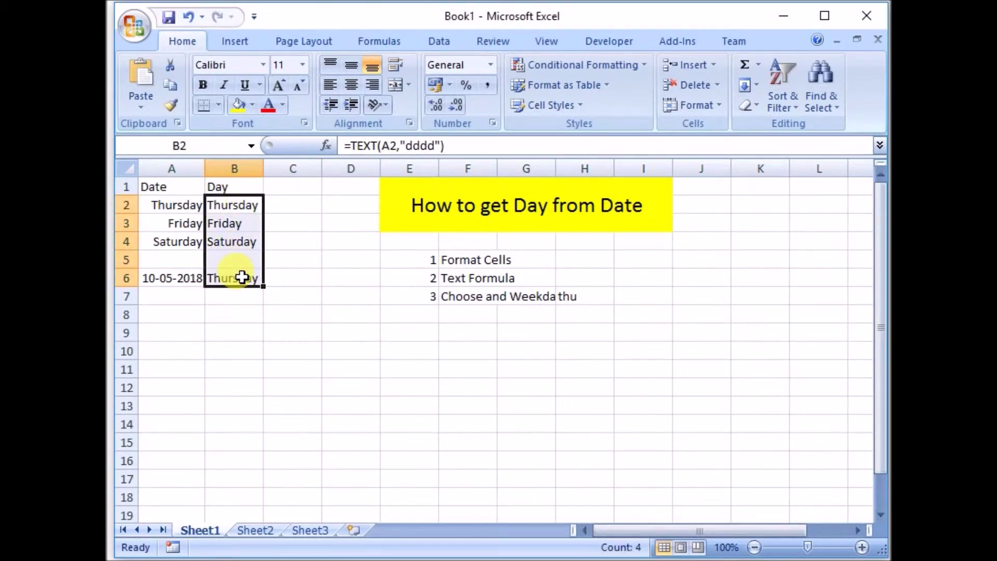
key("ctrl+c")
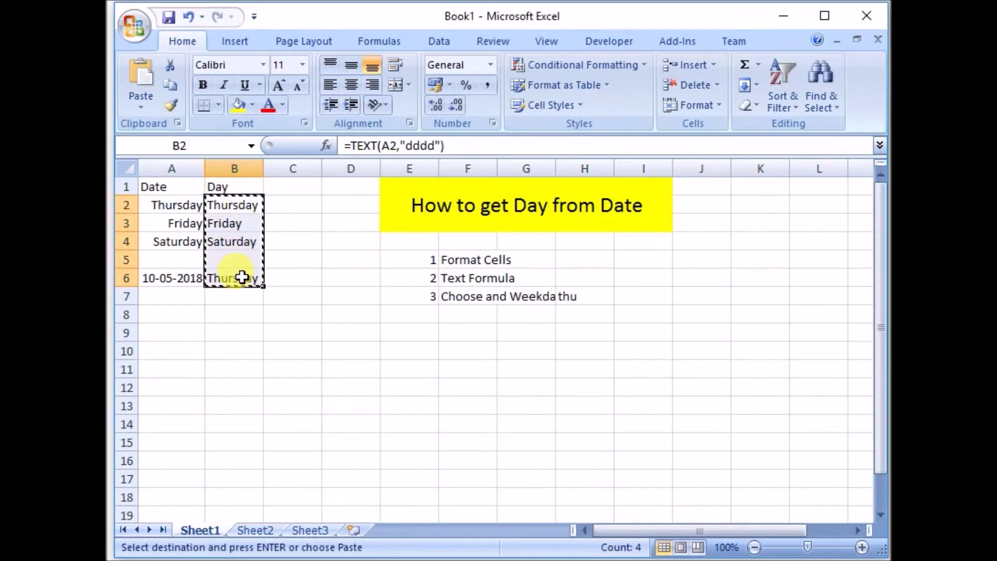
key("ctrl+alt+v")
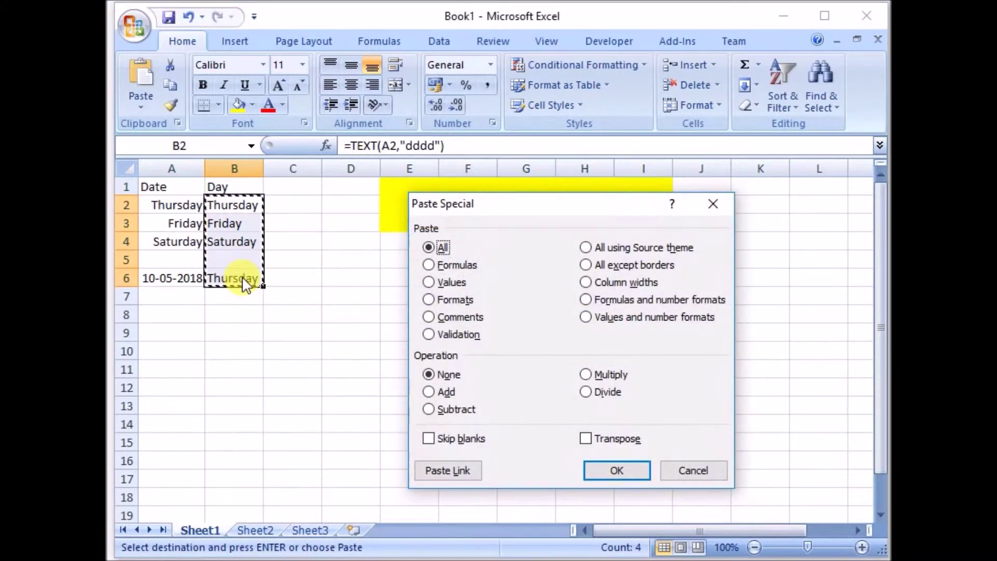
left_click(435, 284)
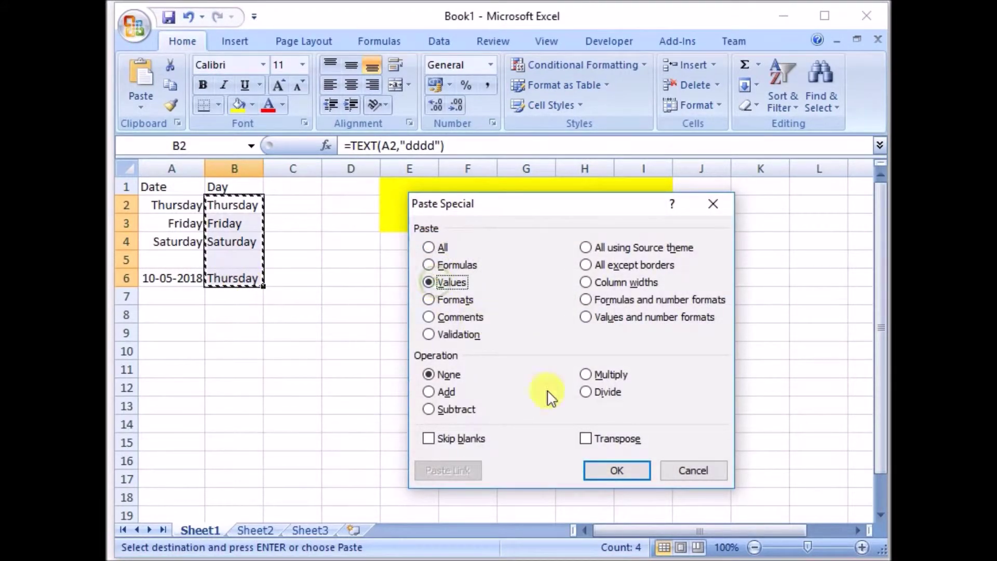
left_click(599, 470)
Verify B2 and B6 now hold plain text like Thursday while A2 still stores a date.
left_click(246, 269)
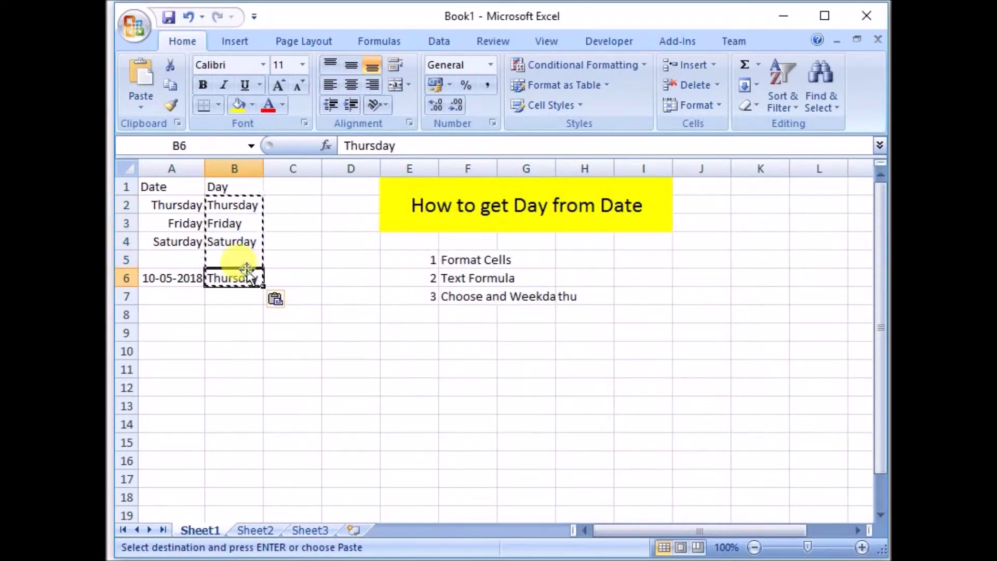
left_click(220, 208)
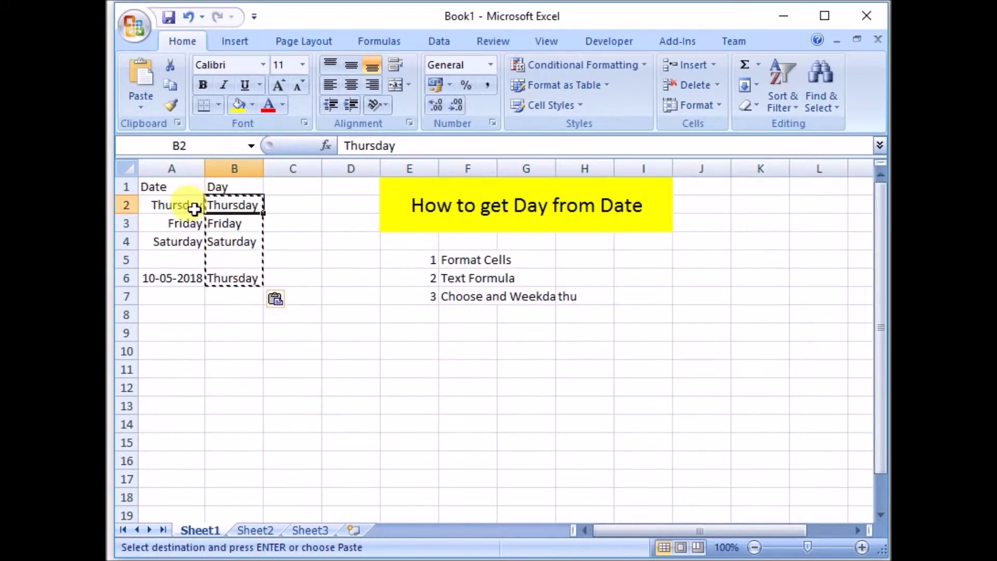
left_click(174, 209)
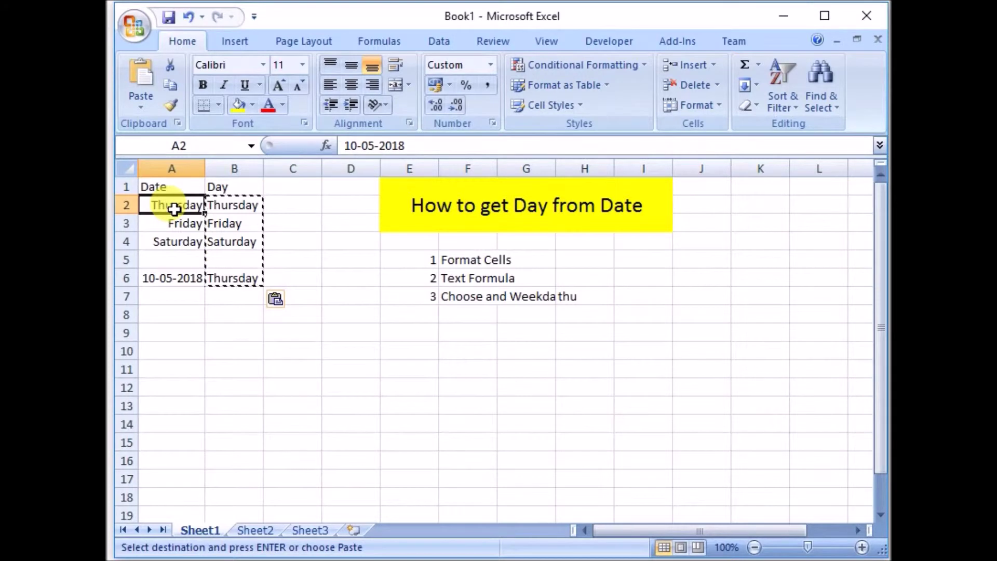
left_click_drag(414, 147, 338, 150)
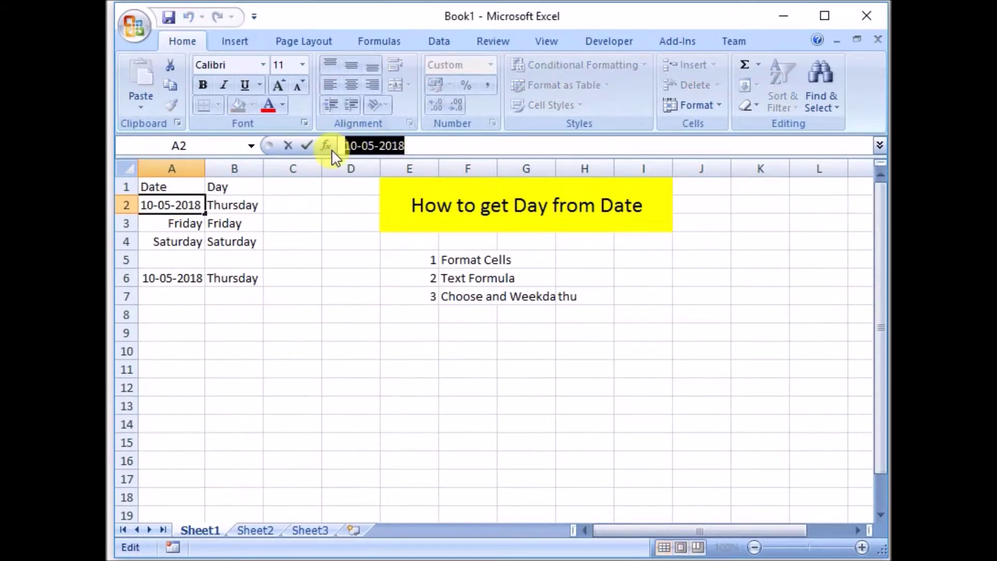
key("Escape")
left_click(231, 205)
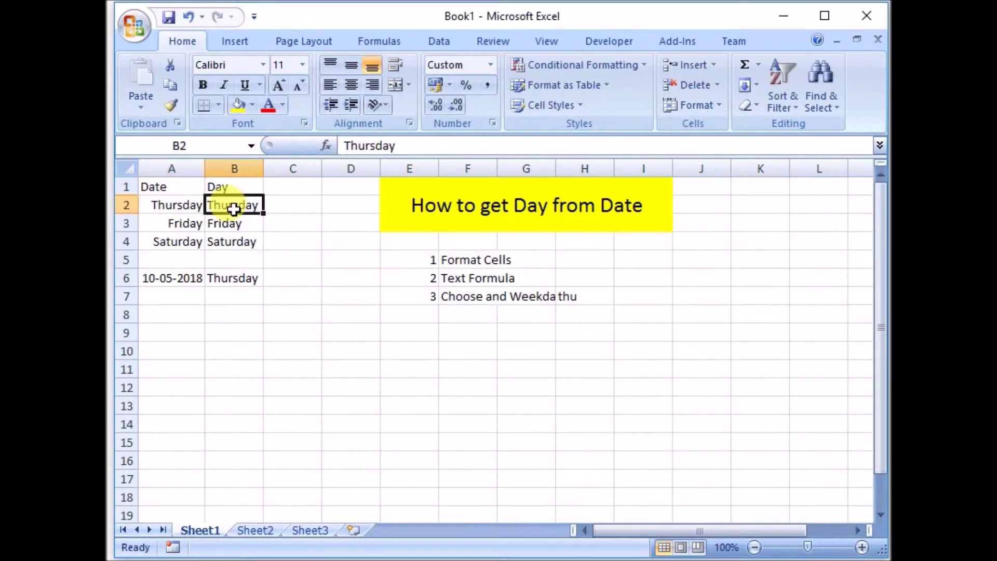
left_click_drag(344, 146, 424, 140)
key("Escape")
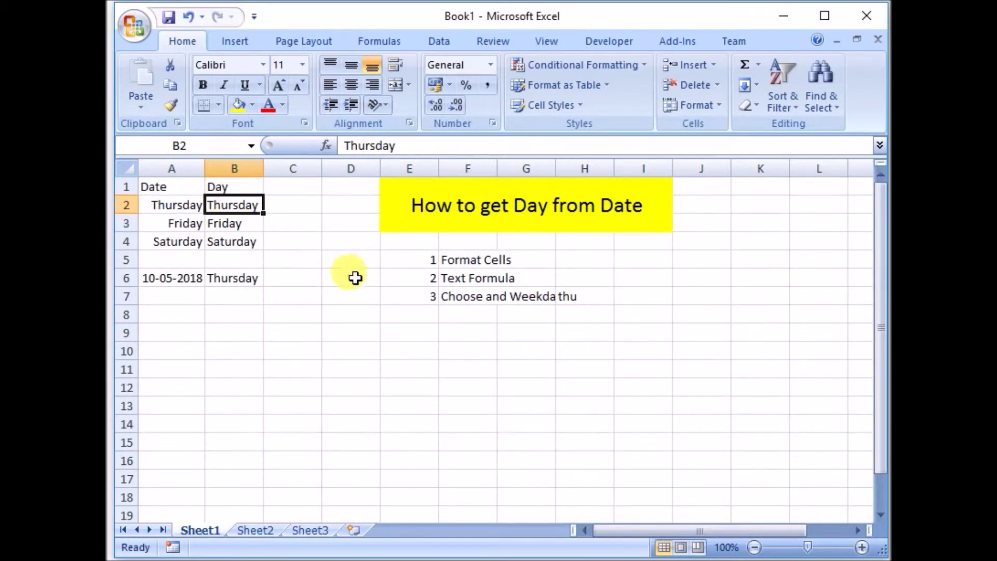
Copy the CHOOSE(WEEKDAY()) formula text from H7's formula bar.
left_click(464, 275)
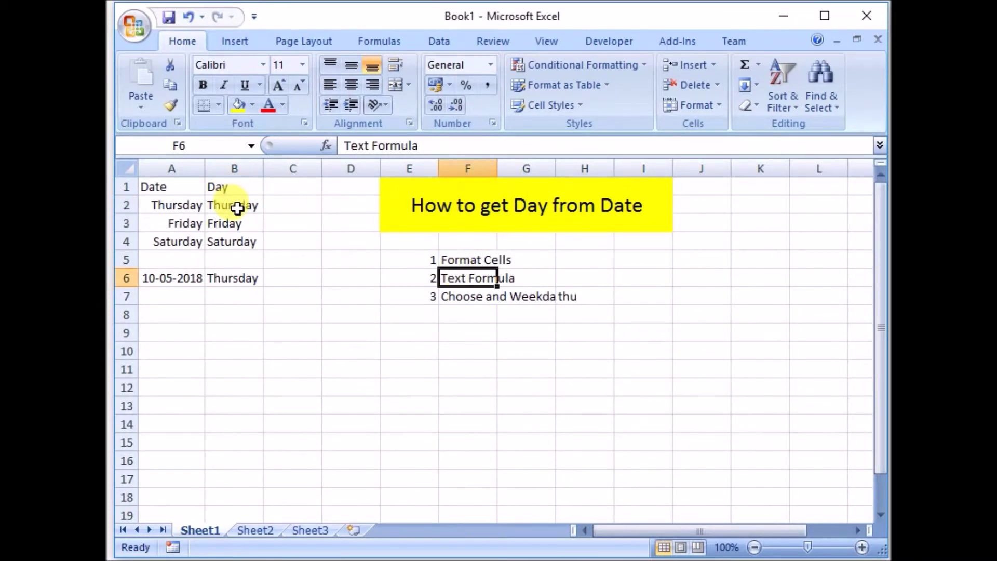
left_click(304, 203)
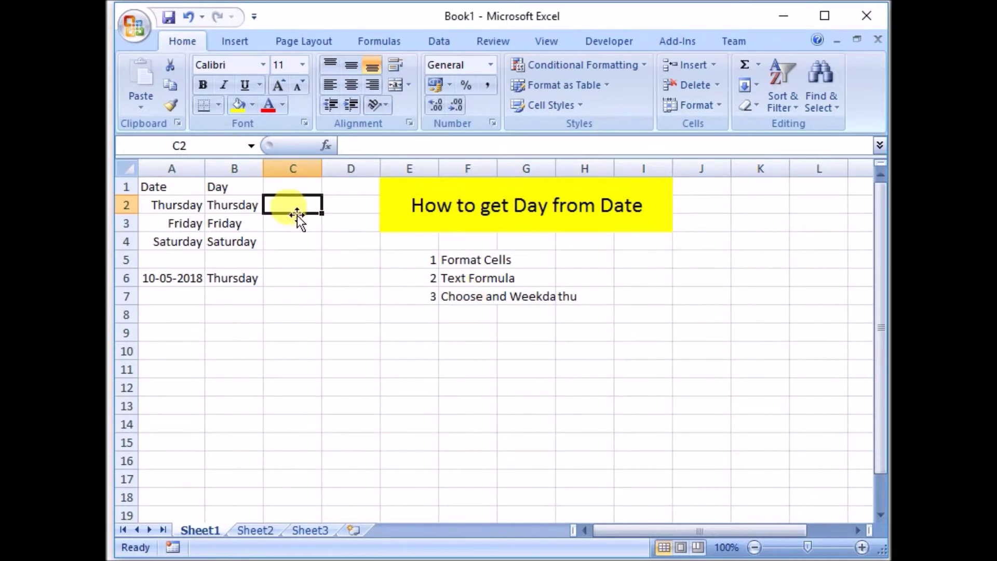
left_click(561, 296)
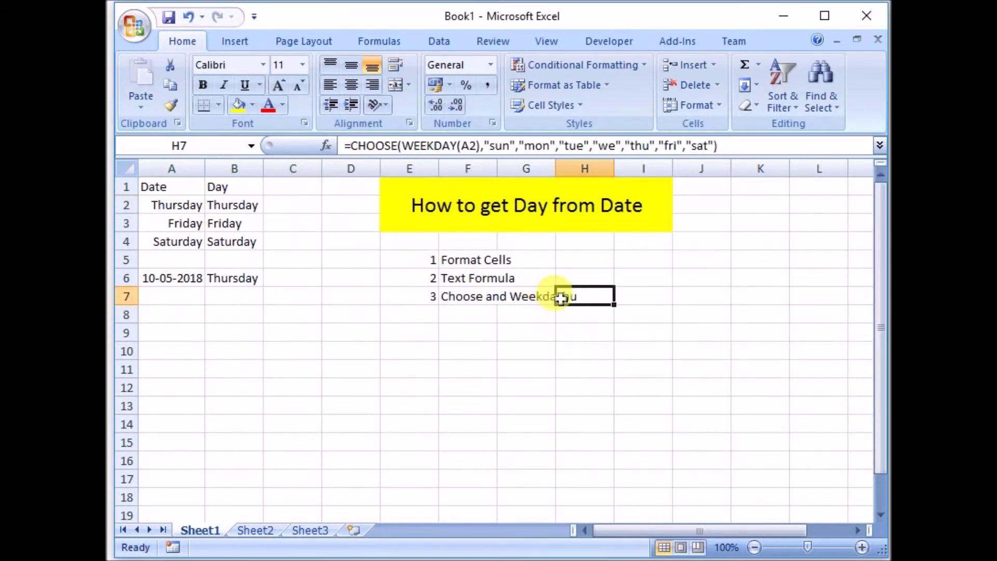
left_click(727, 146)
triple_click(340, 143)
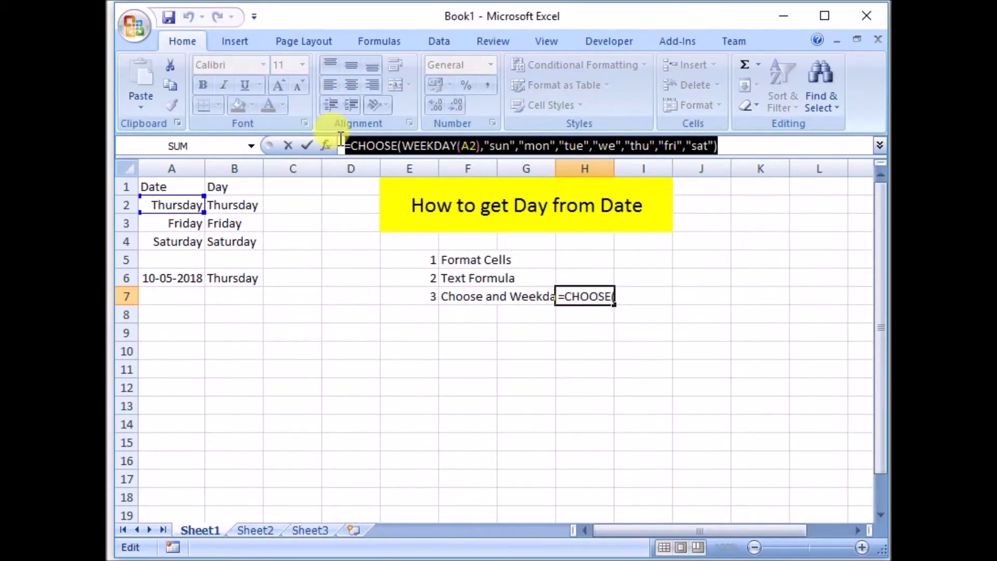
key("ctrl+c")
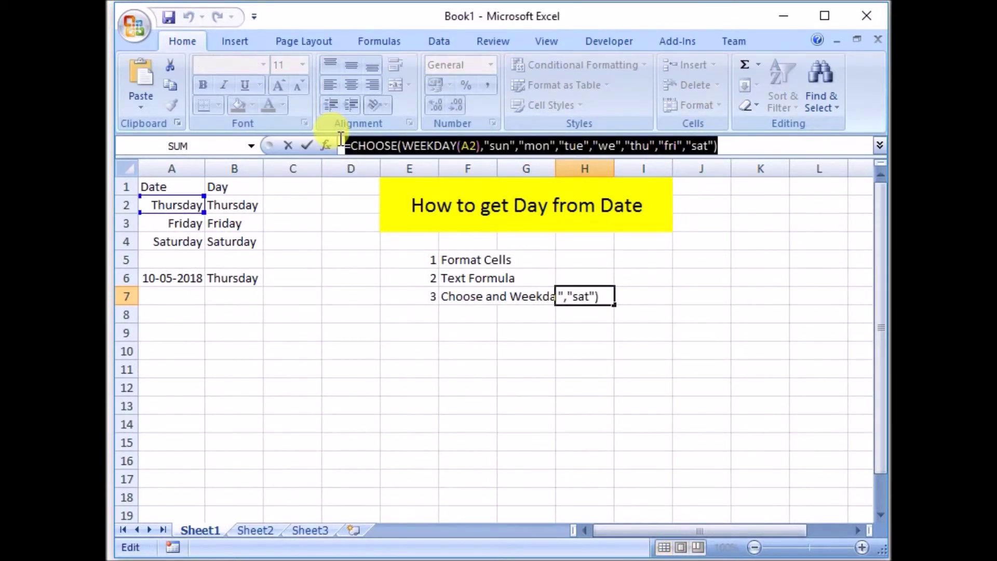
key("Escape")
Paste the CHOOSE formula into C2 so it displays thu, then check it.
left_click(287, 206)
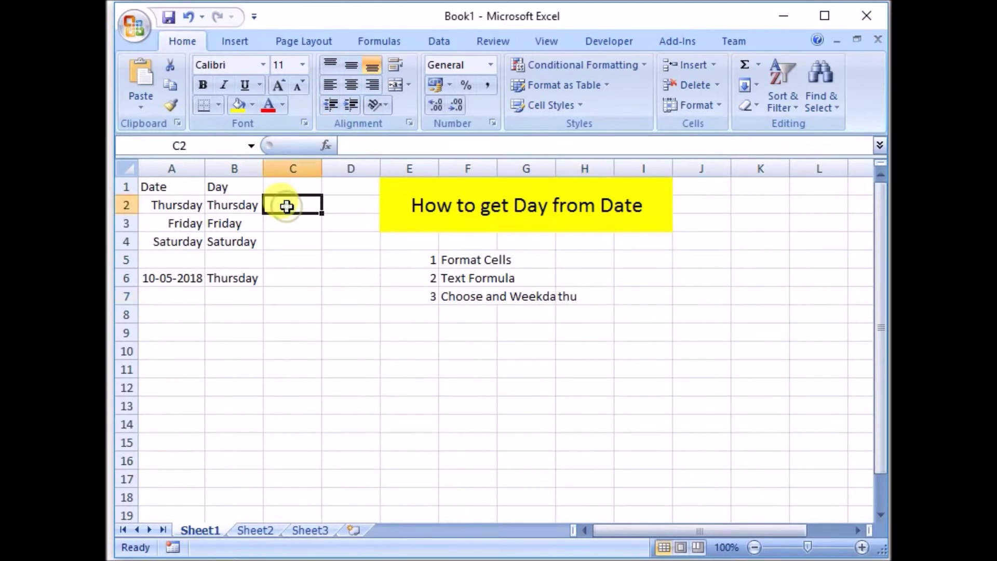
left_click(380, 146)
key("ctrl+v")
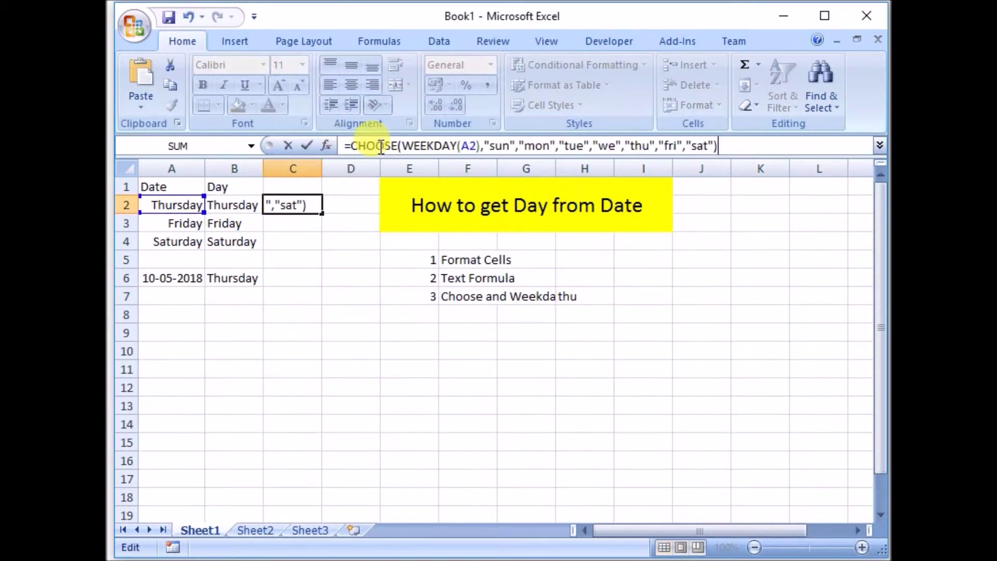
key("Return")
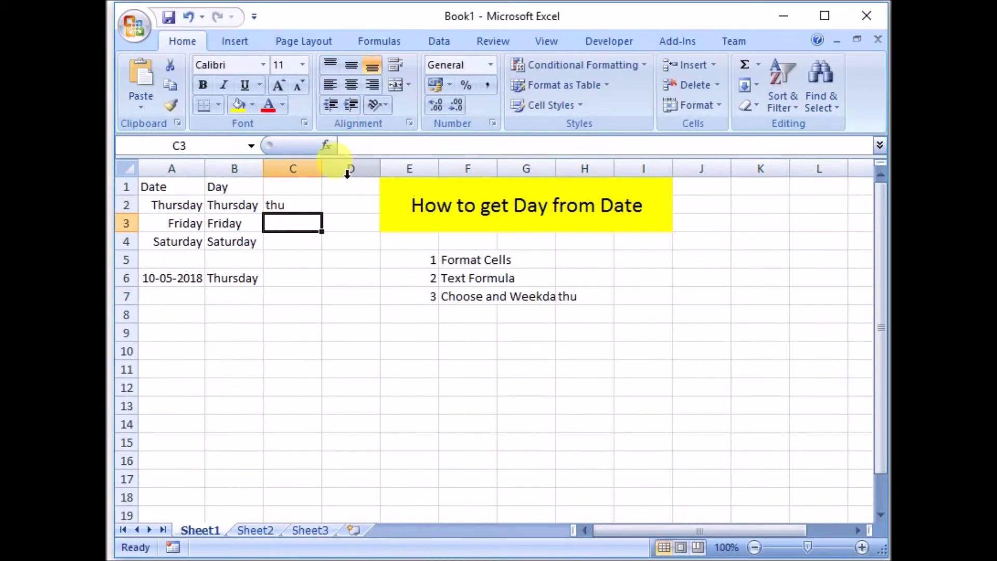
left_click(301, 204)
left_click(370, 146)
key("Escape")
left_click(291, 224)
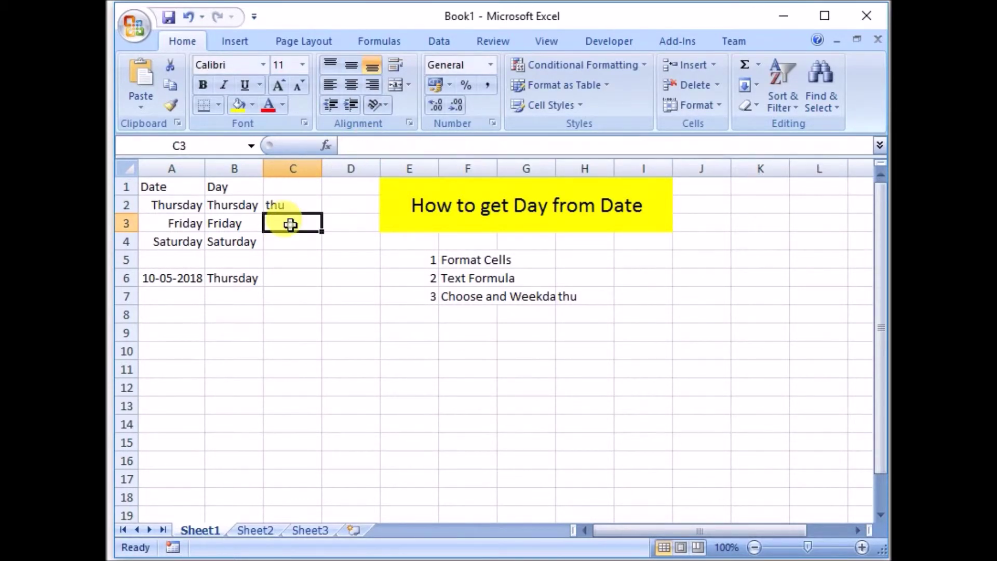
Enter =CHOOSE(WEEKDAY(A3),"") in C3, accepting Excel's correction, which leaves #VALUE!
type("=ch")
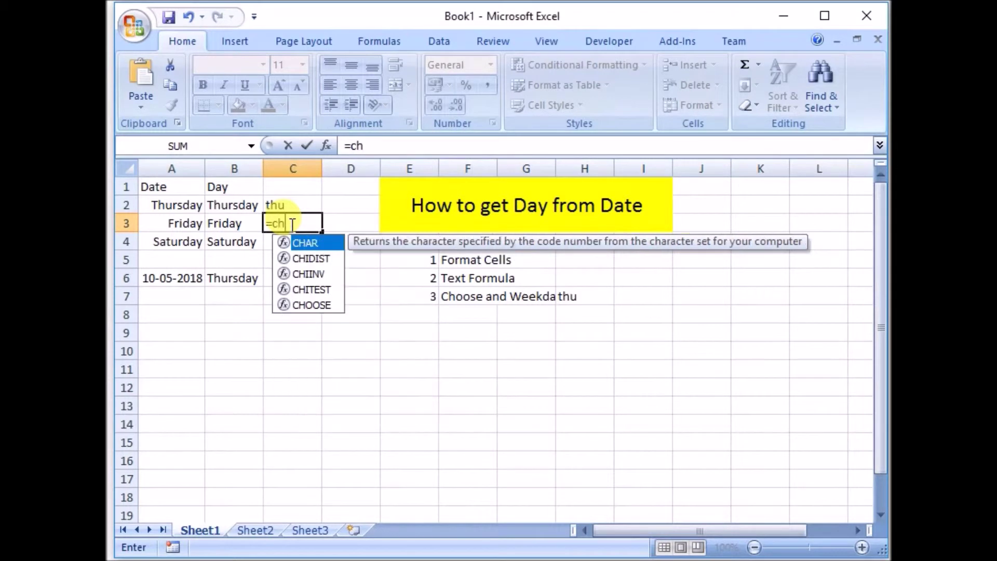
type("oo")
key("Tab")
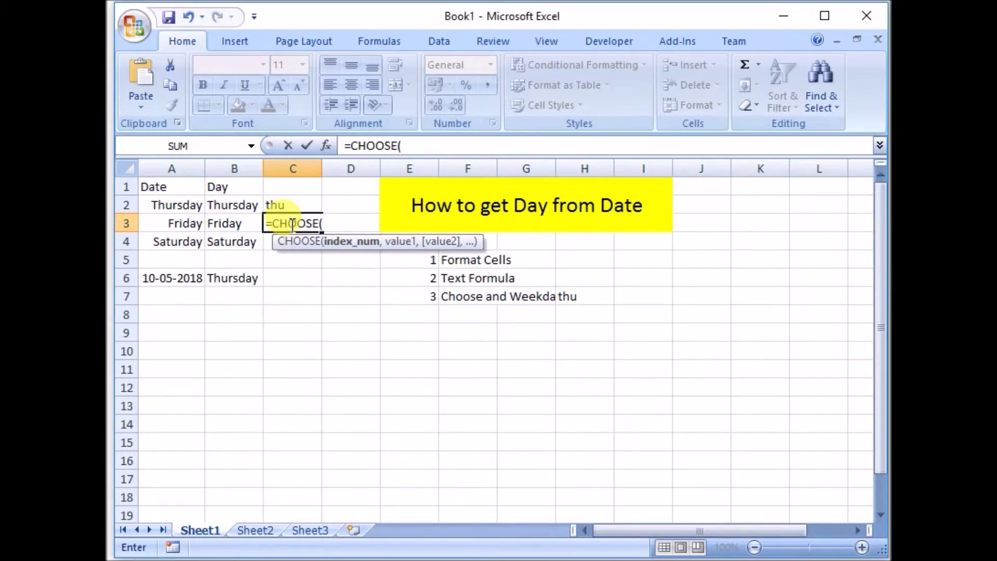
type("wee")
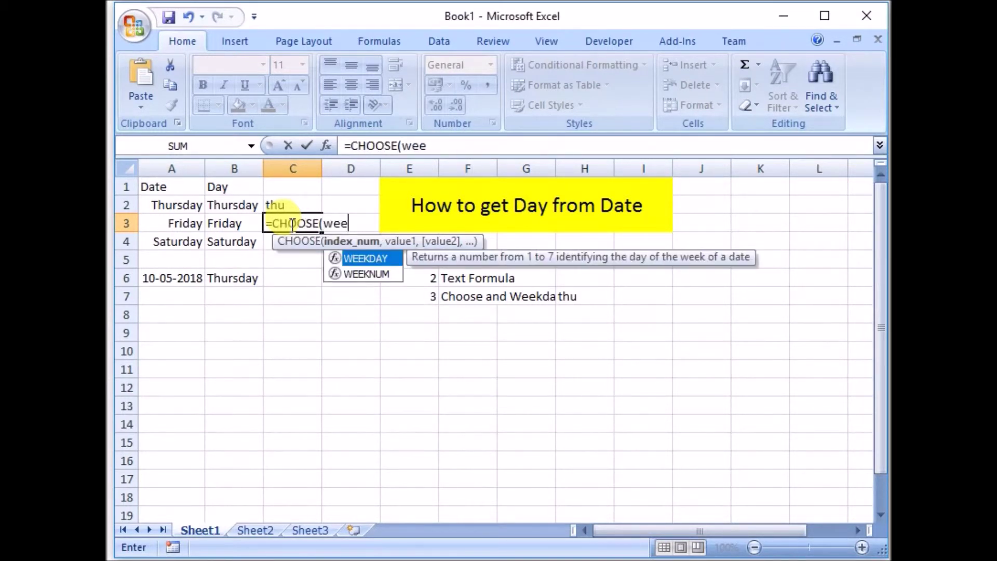
key("Tab")
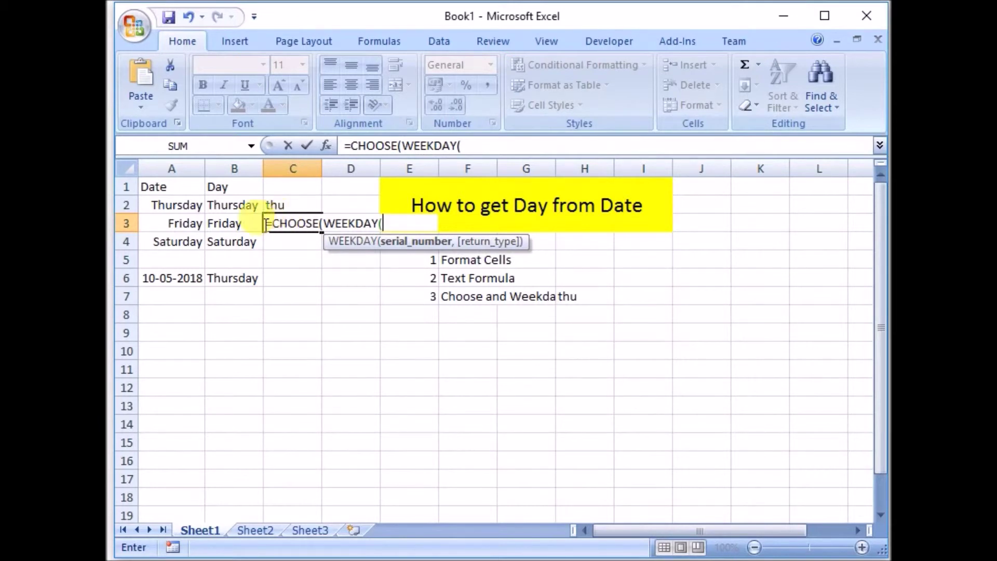
left_click(187, 227)
type(")")
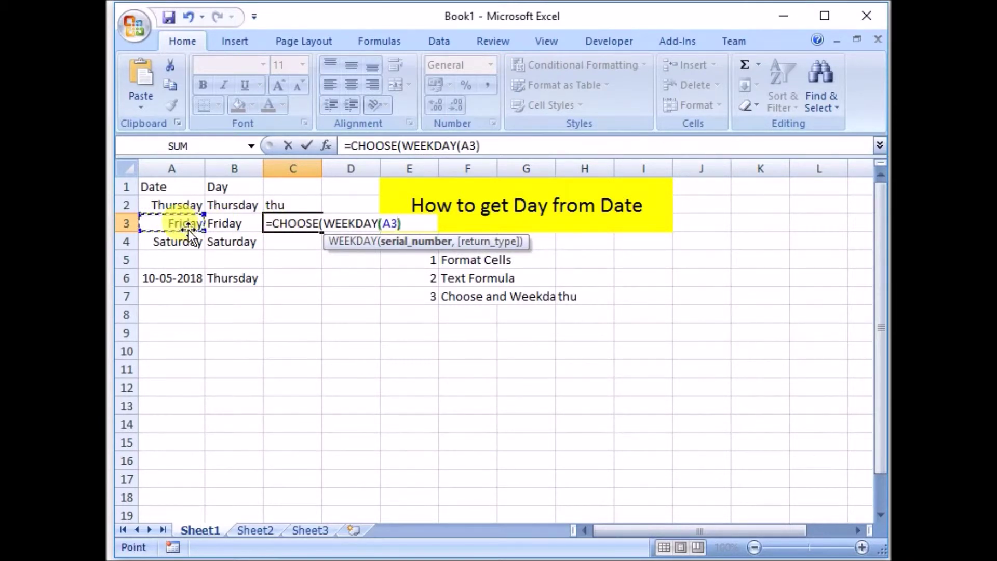
type(",")
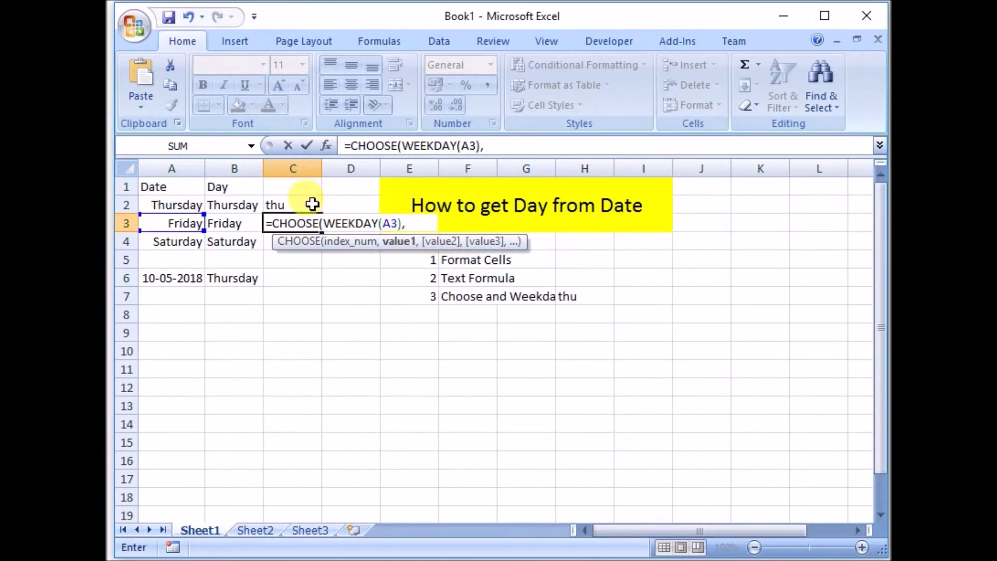
key("Return")
key("Return")
type(",")
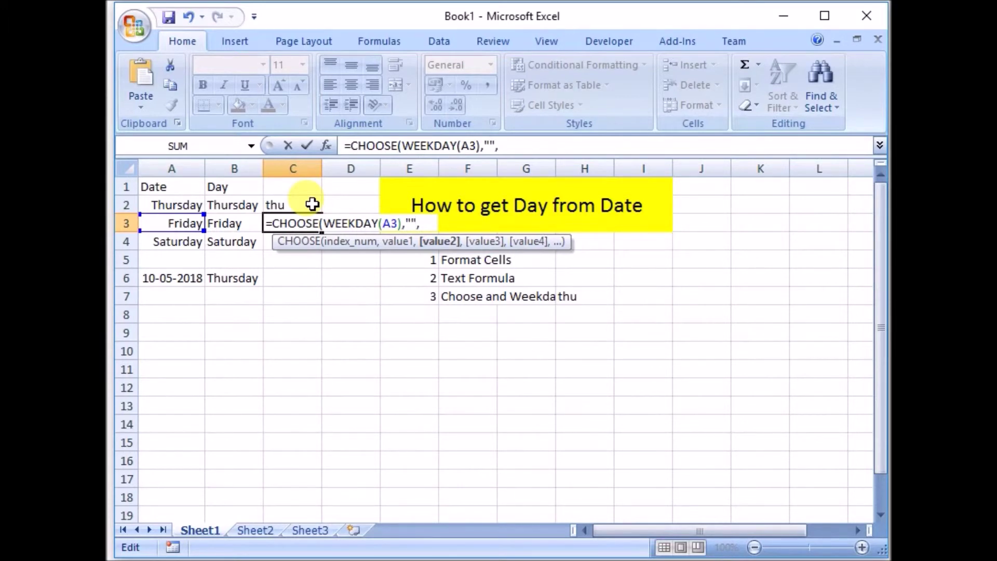
key("BackSpace")
key("Return")
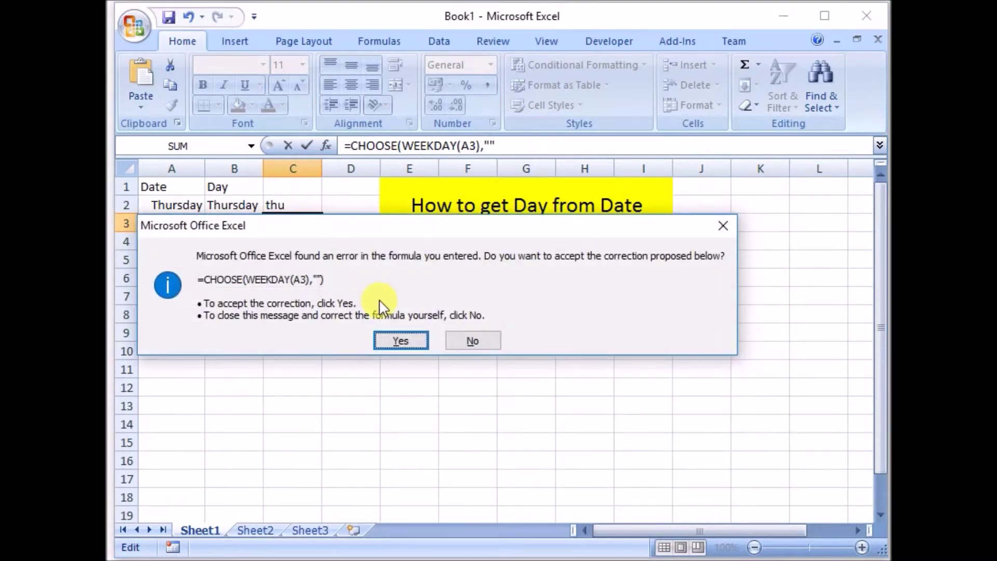
left_click(400, 340)
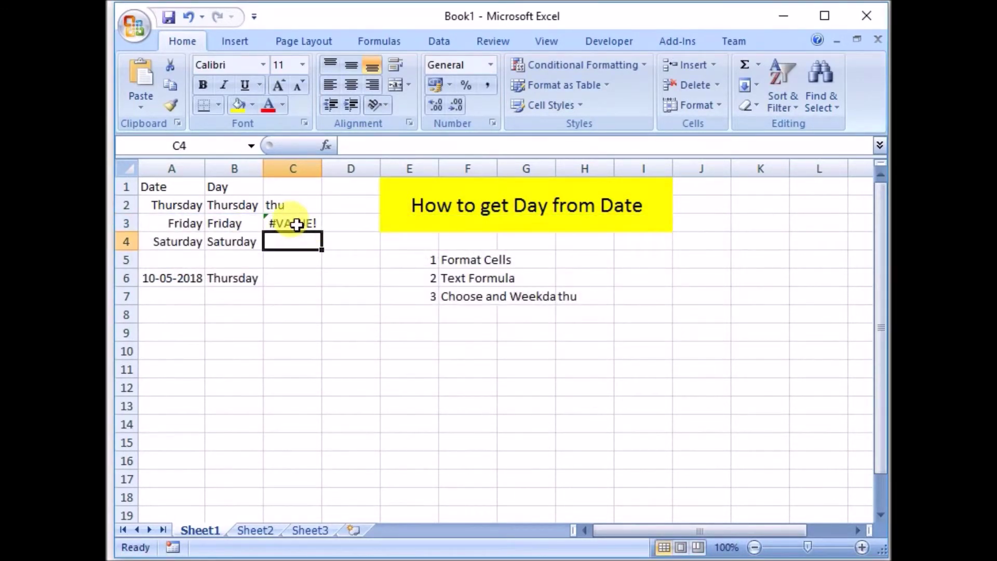
Copy the seven short day-name list from C2's formula.
left_click(297, 224)
left_click(290, 205)
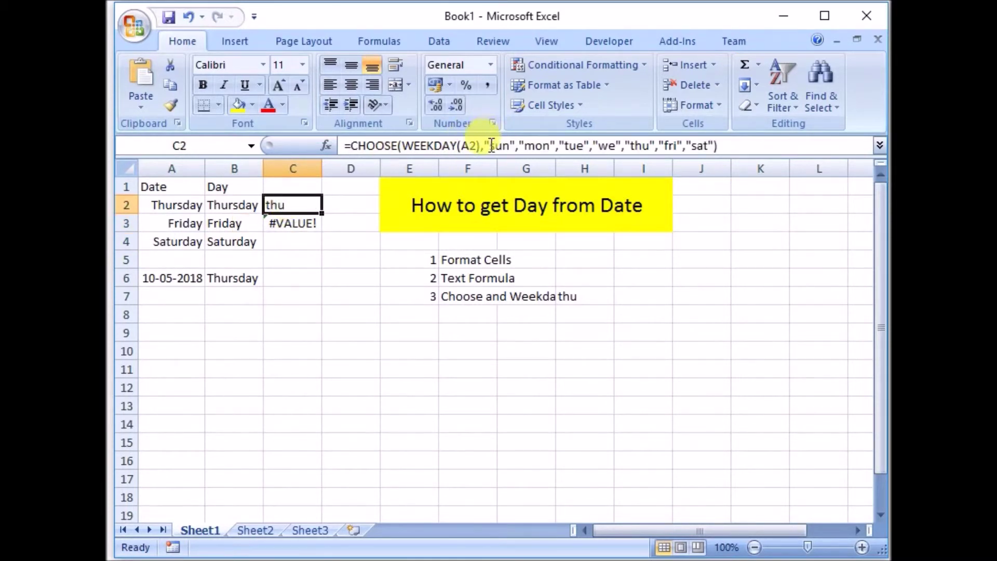
left_click_drag(481, 143, 715, 141)
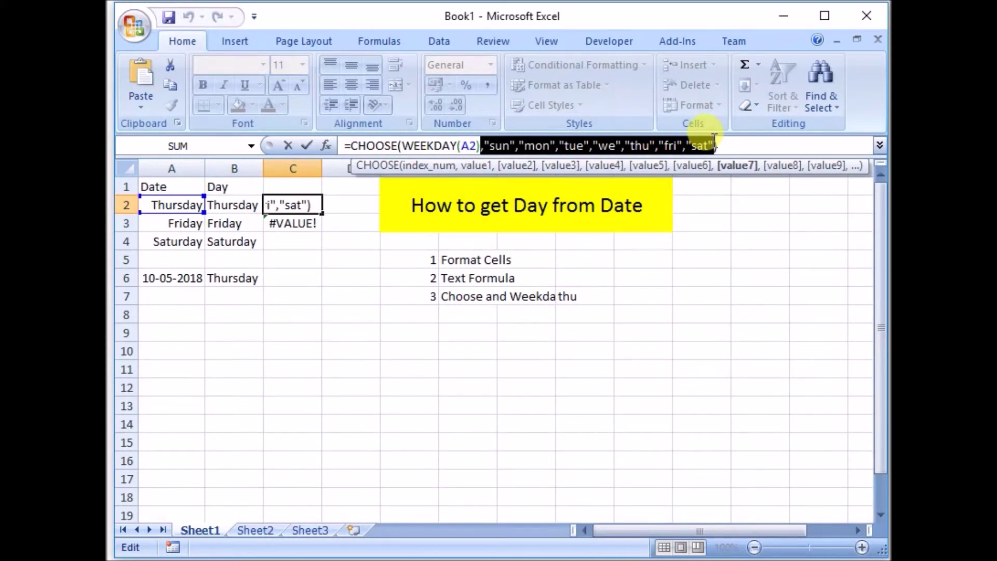
key("ctrl+Return")
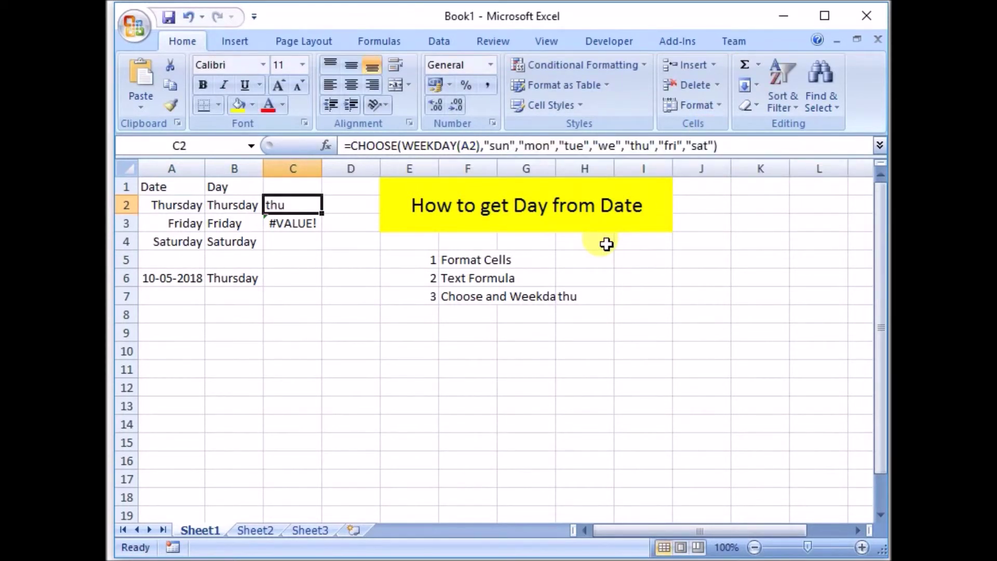
Paste the day names over C3's empty argument and remove the extra comma, so C3 shows fri.
left_click(298, 223)
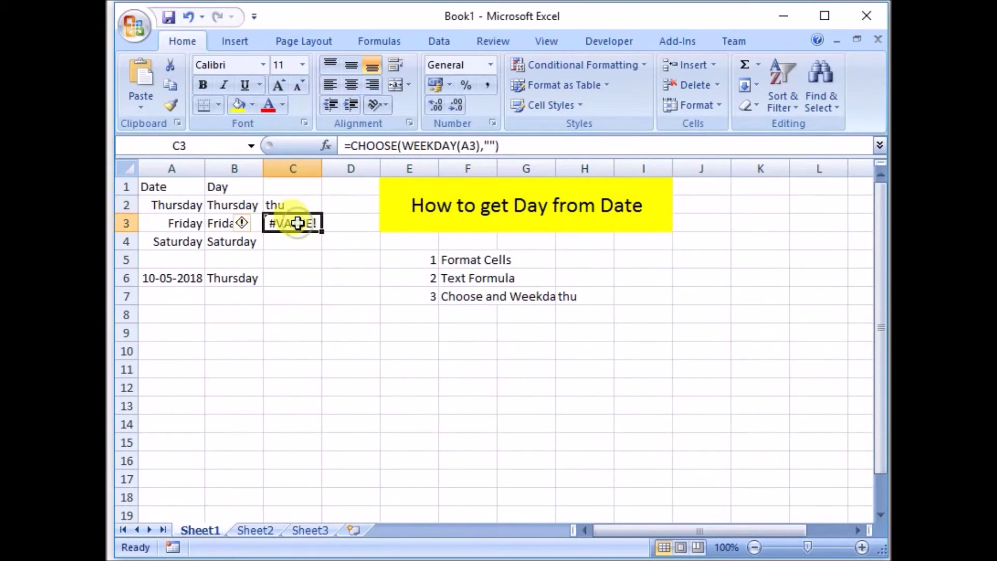
double_click(488, 146)
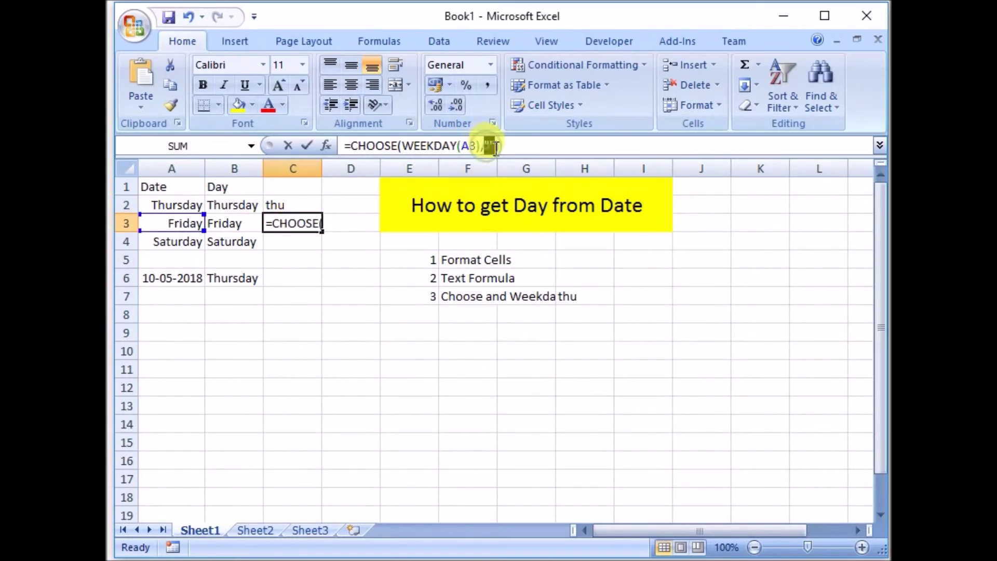
key("ctrl+v")
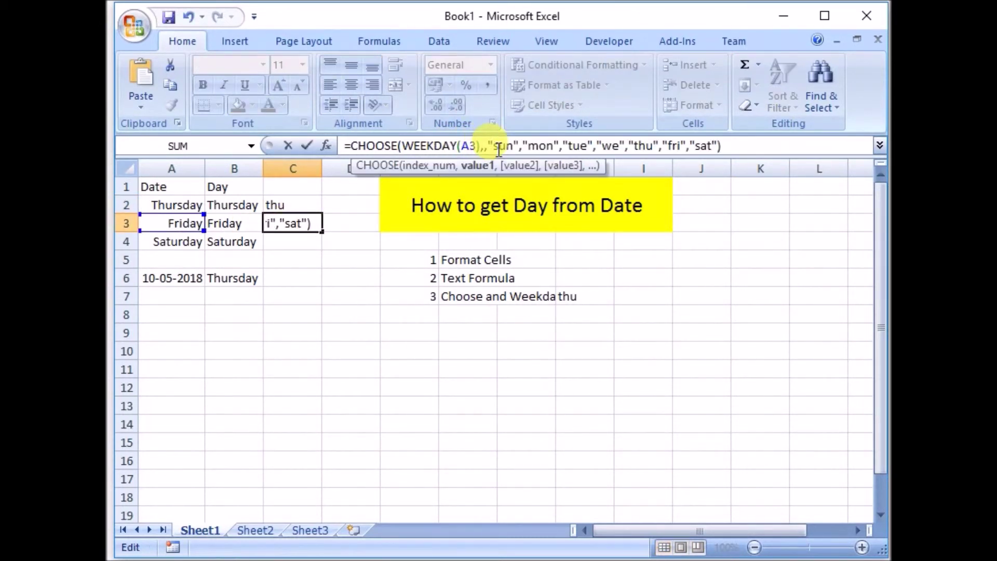
left_click(487, 146)
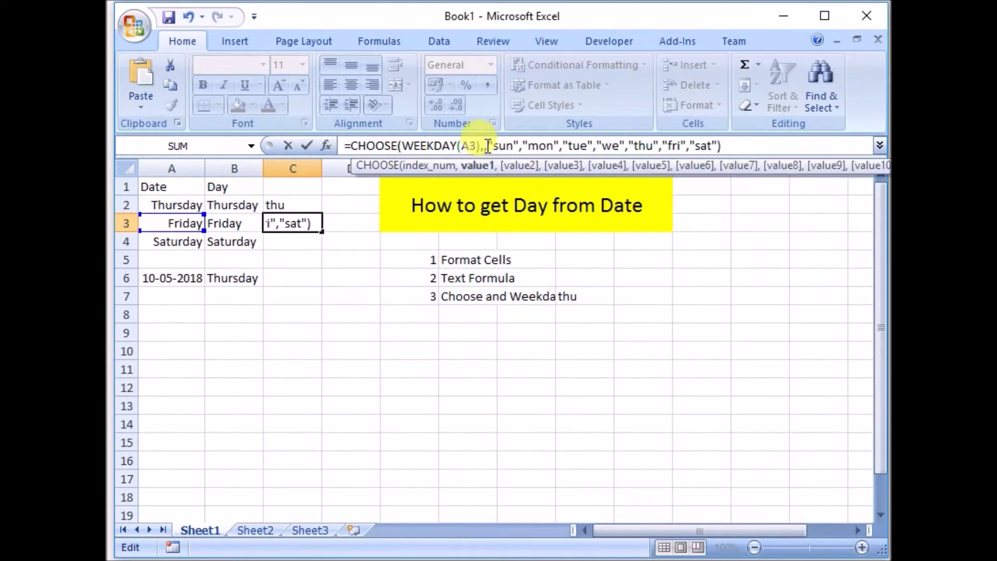
key("BackSpace")
key("Return")
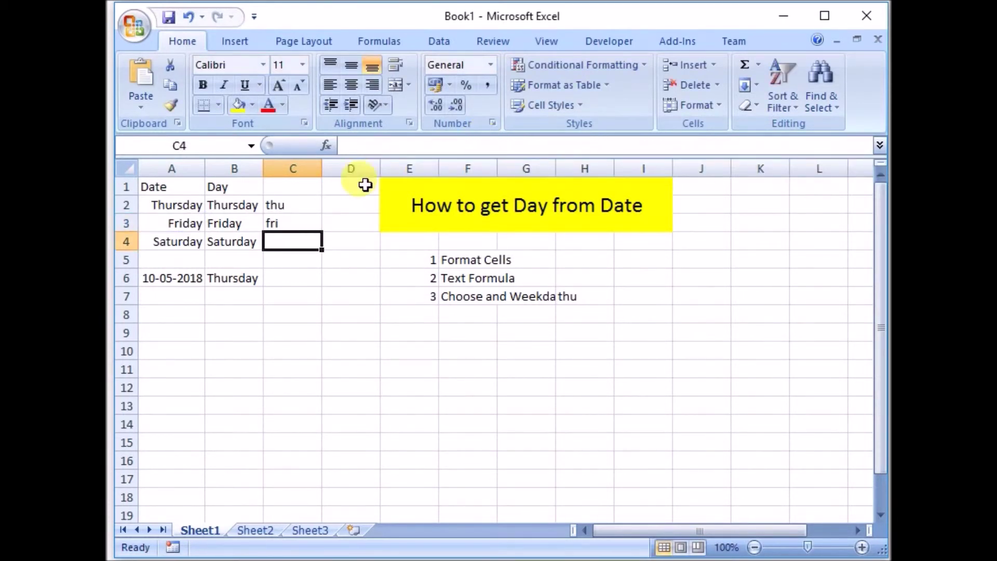
left_click(281, 227)
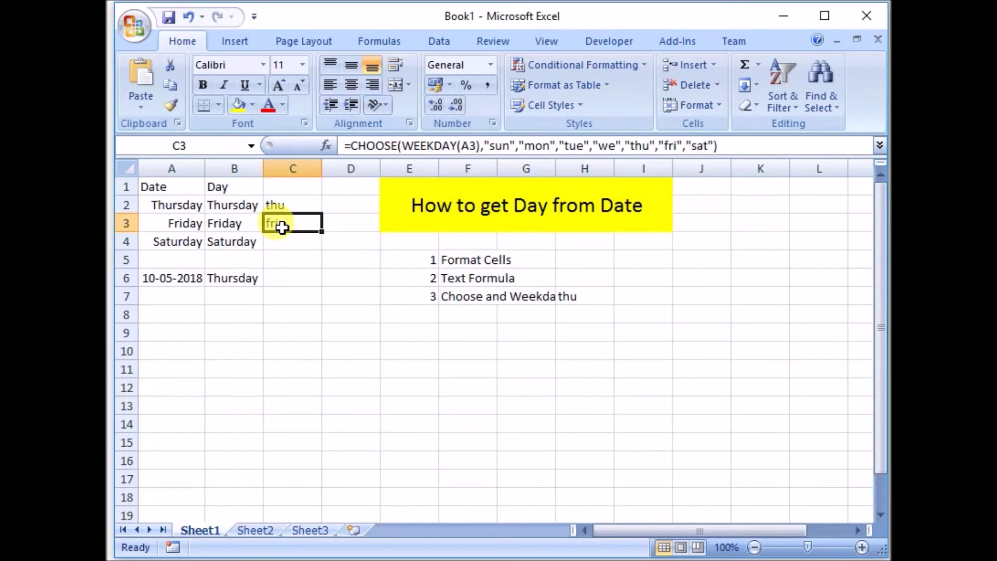
left_click(251, 224)
left_click(298, 223)
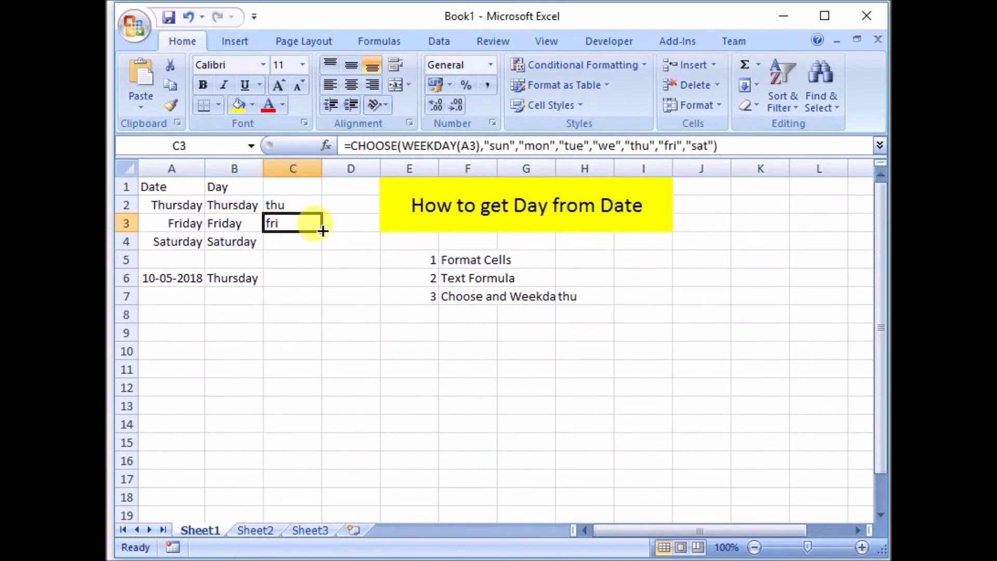
Fill C3's CHOOSE formula down into C4 so it displays sat beside Saturday.
left_click_drag(322, 231, 319, 245)
left_click(302, 238)
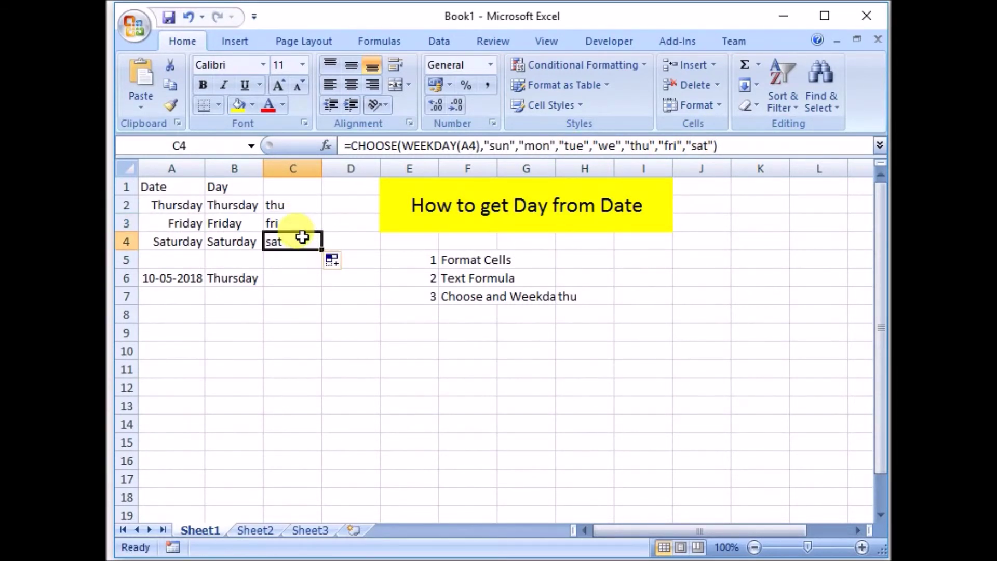